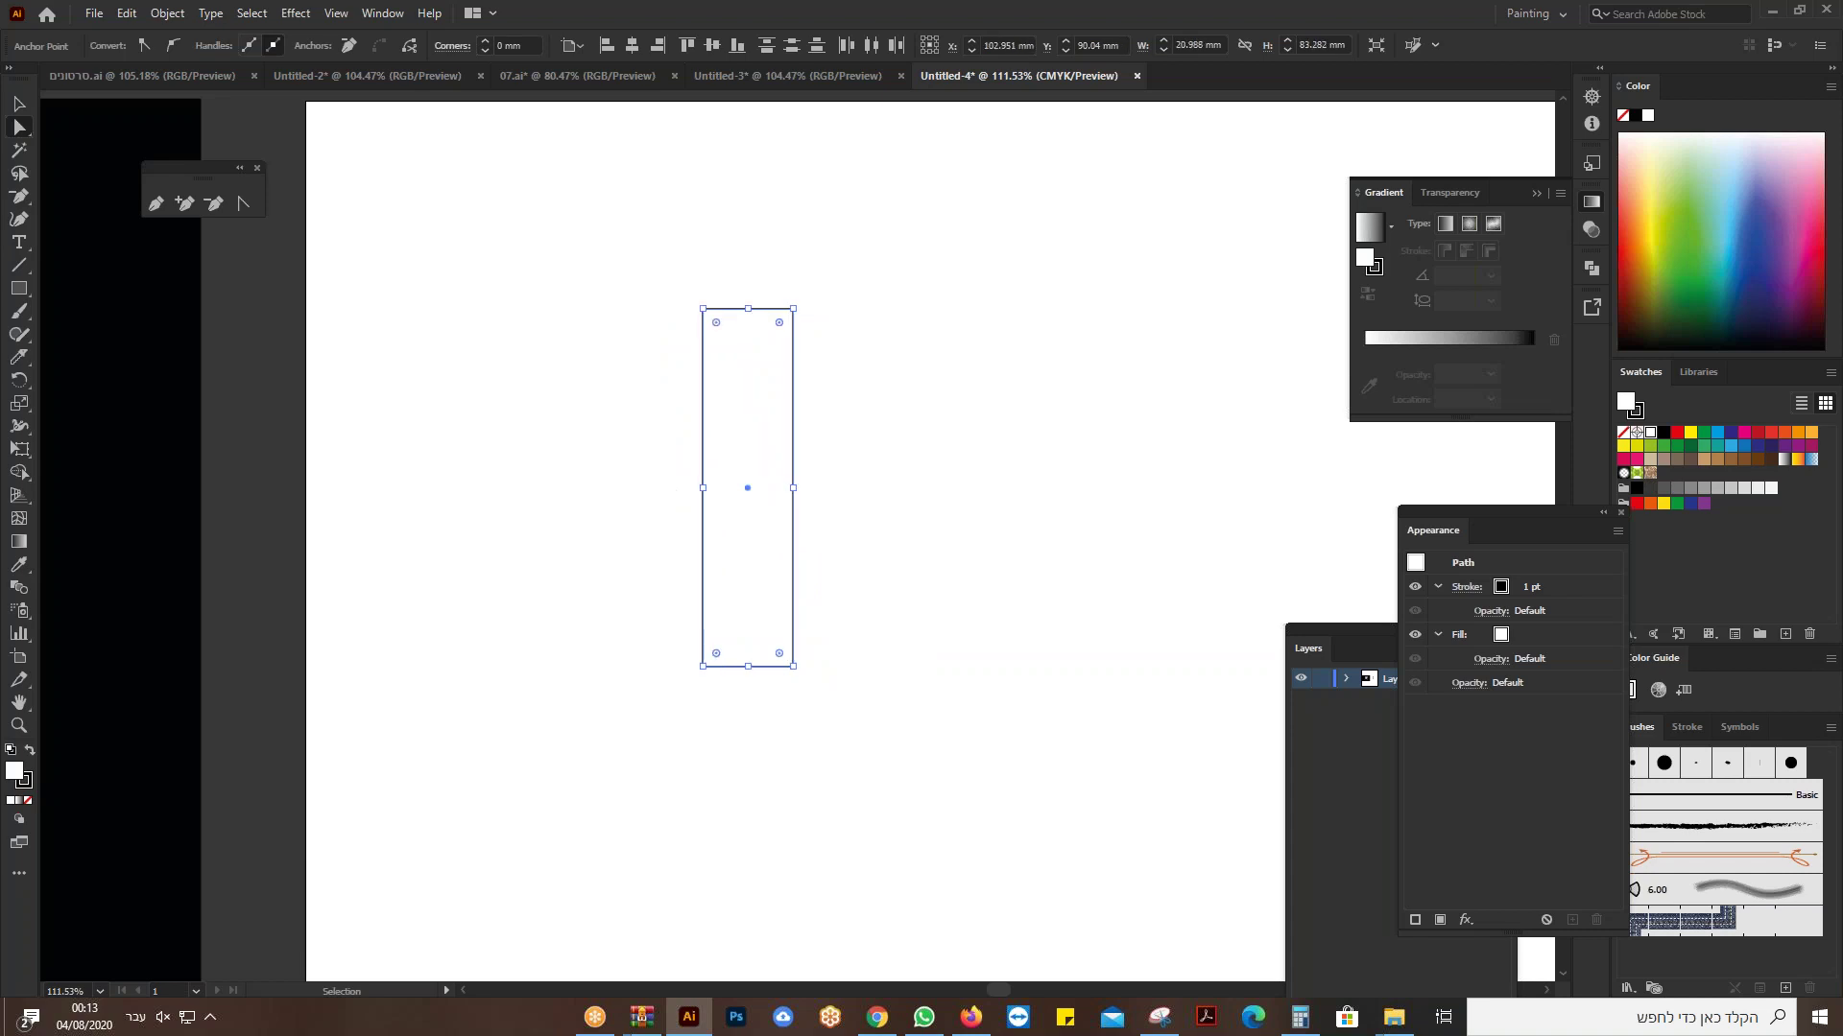
right_click(750, 391)
mouse_move(768, 695)
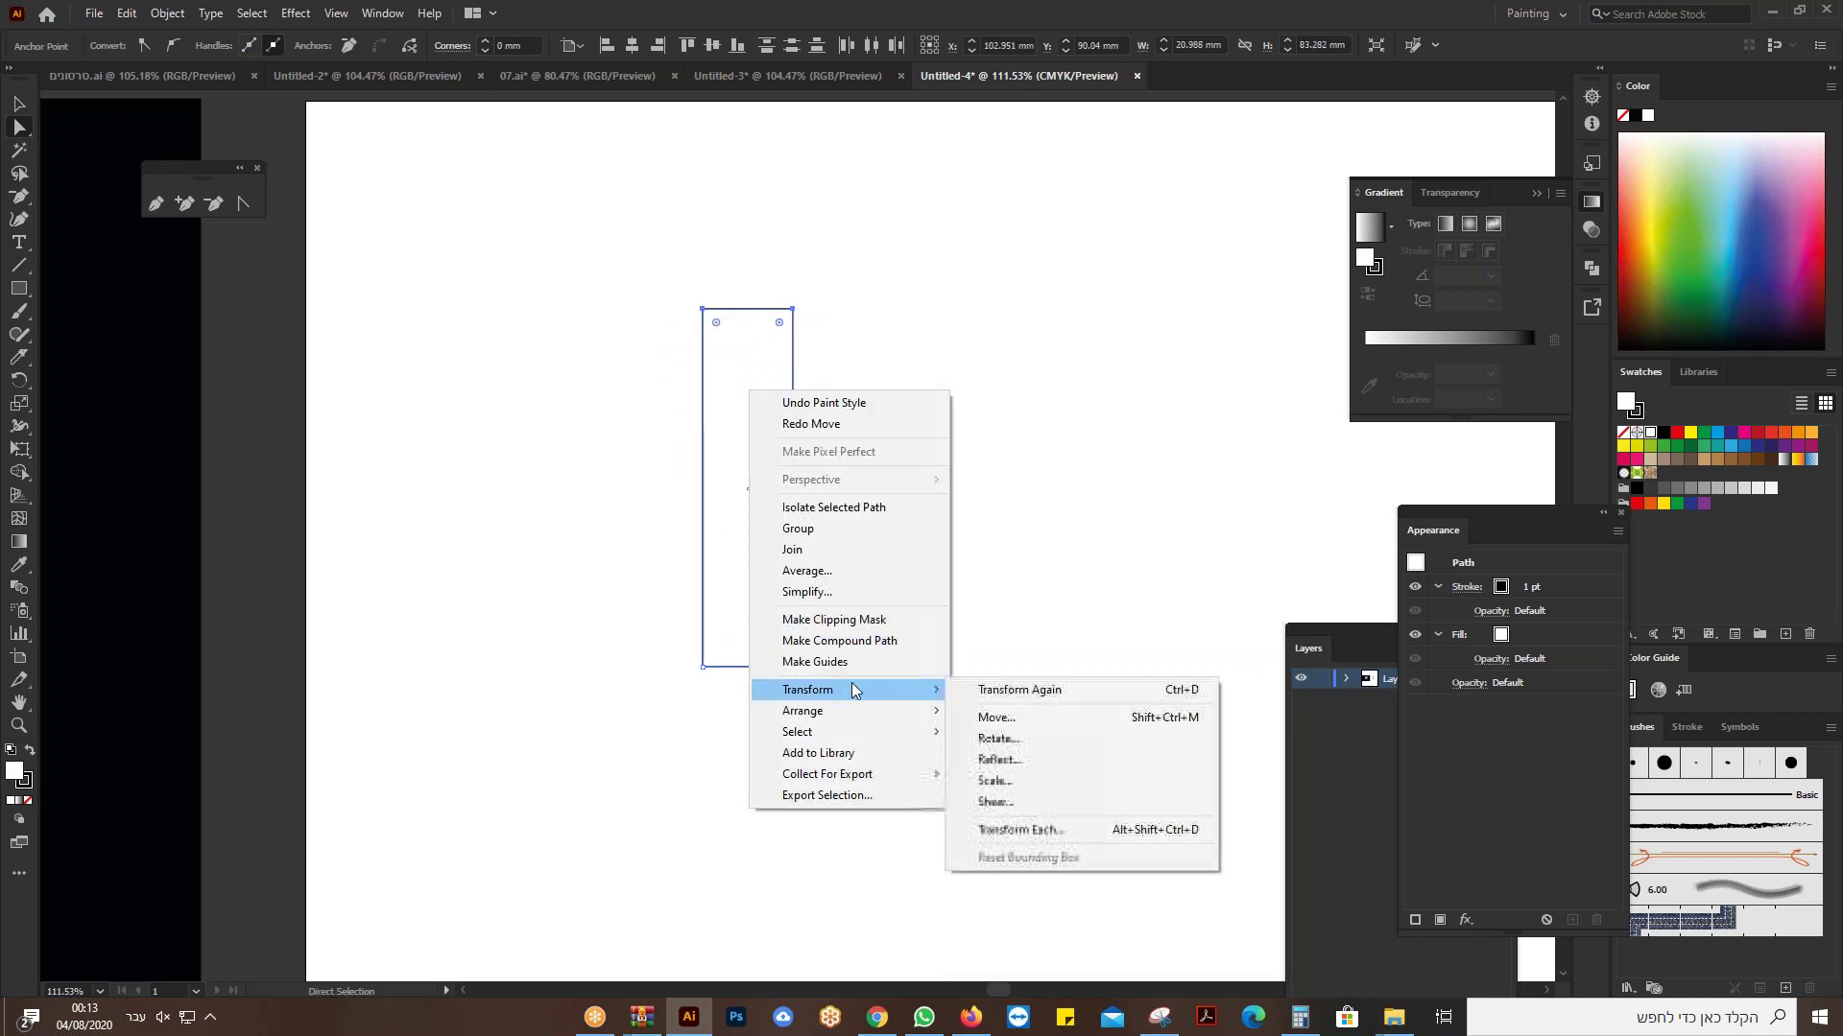
click(1019, 805)
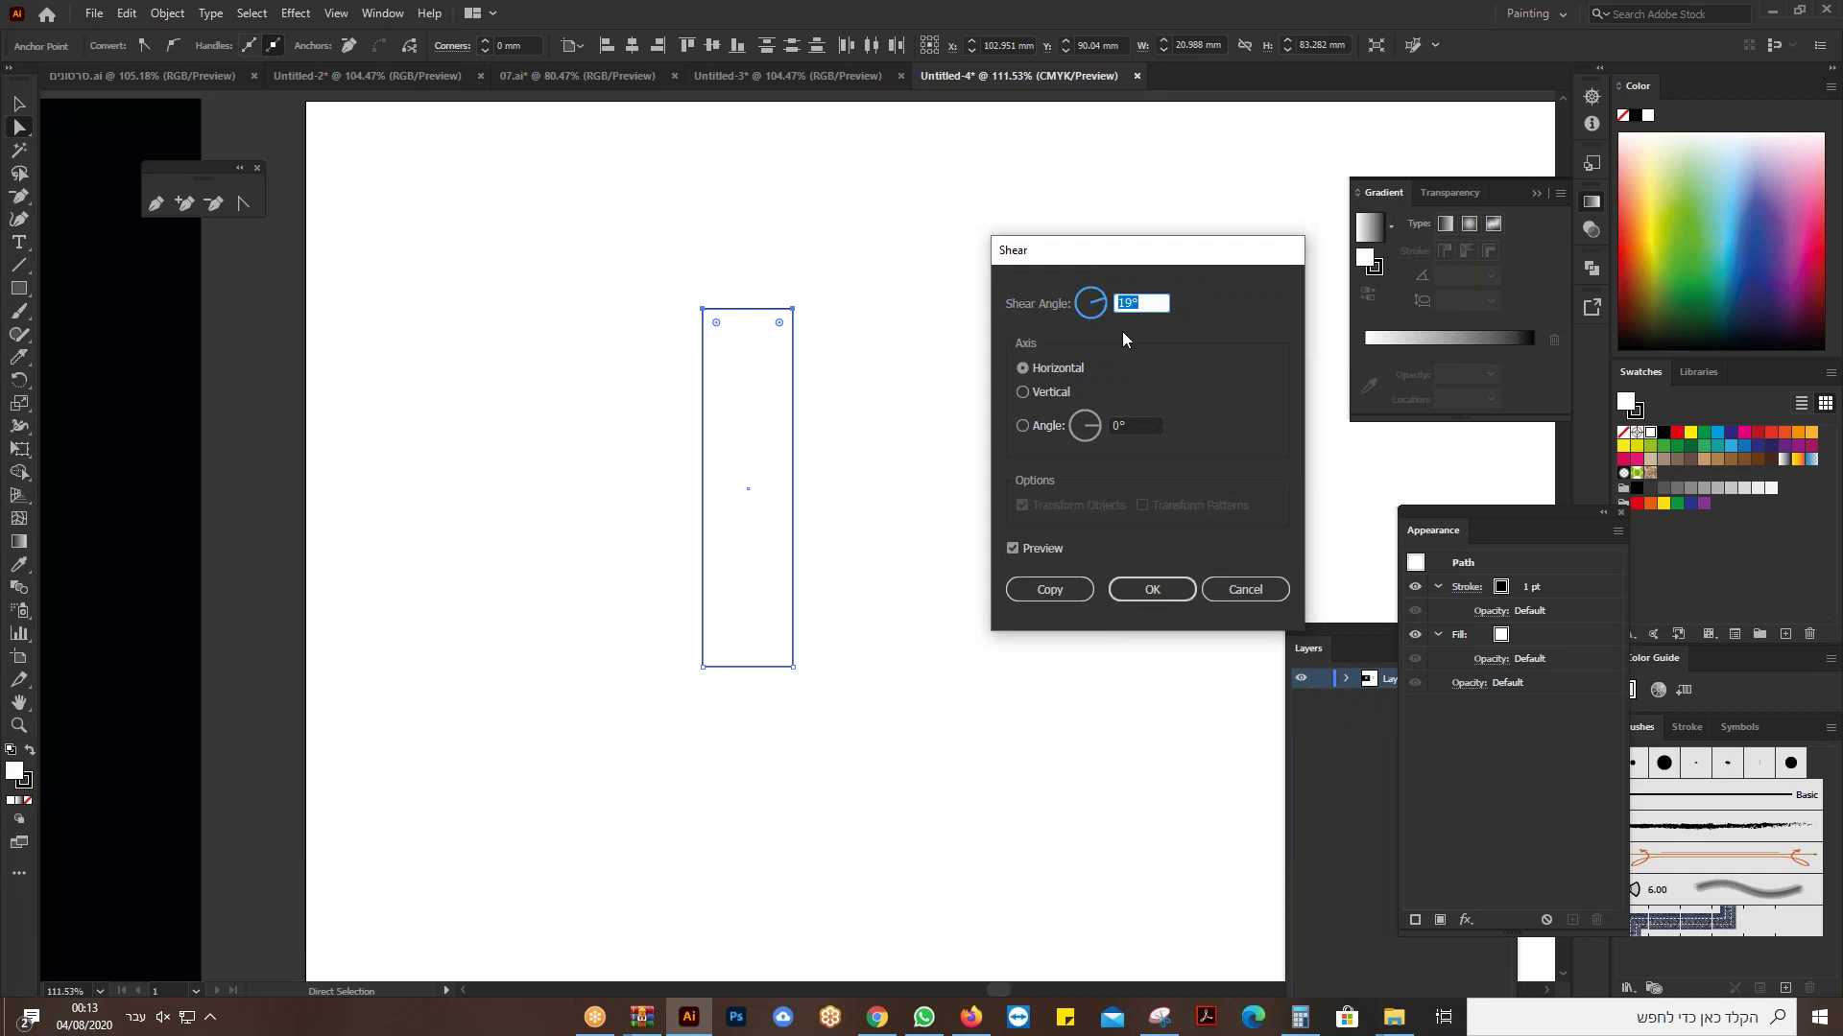
click(1246, 588)
Step: Shear the tall rectangle 30° along the horizontal axis and duplicate the slanted bar about 24 mm to its right
key(v)
mouse_move(588, 247)
mouse_down()
mouse_move(939, 769)
mouse_move(881, 809)
mouse_up()
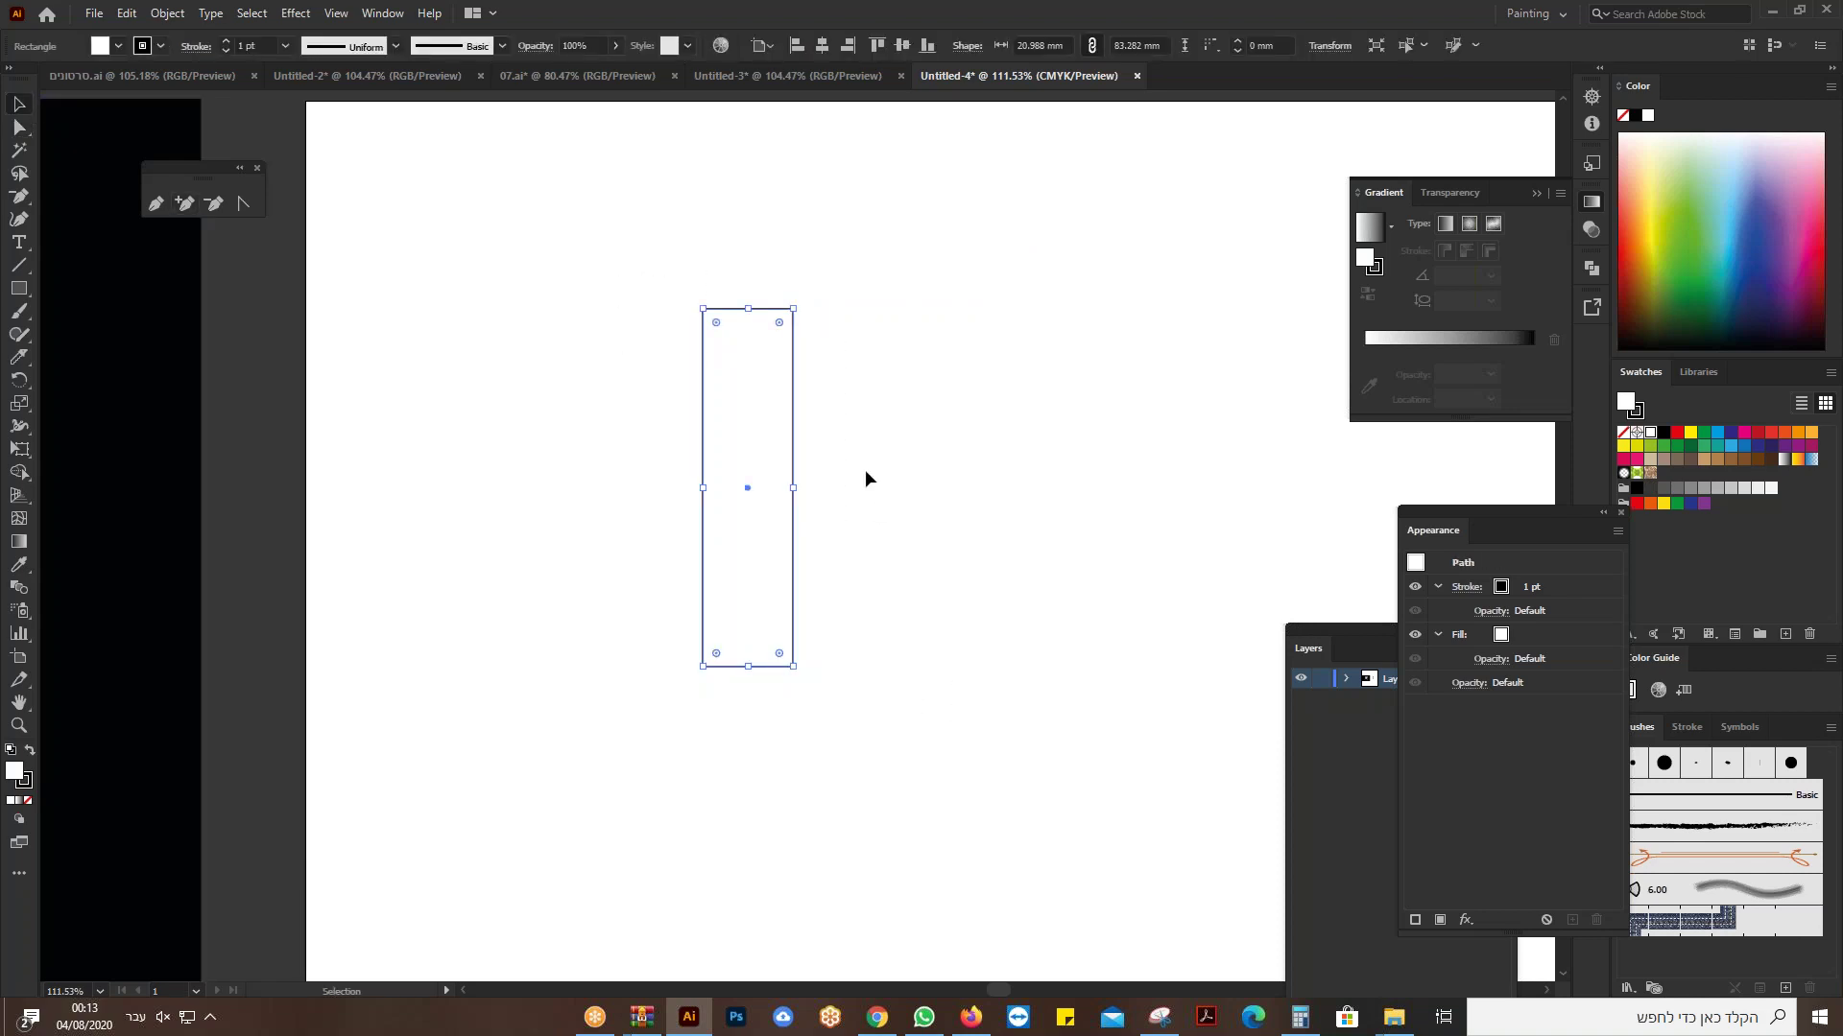
right_click(863, 465)
mouse_move(962, 765)
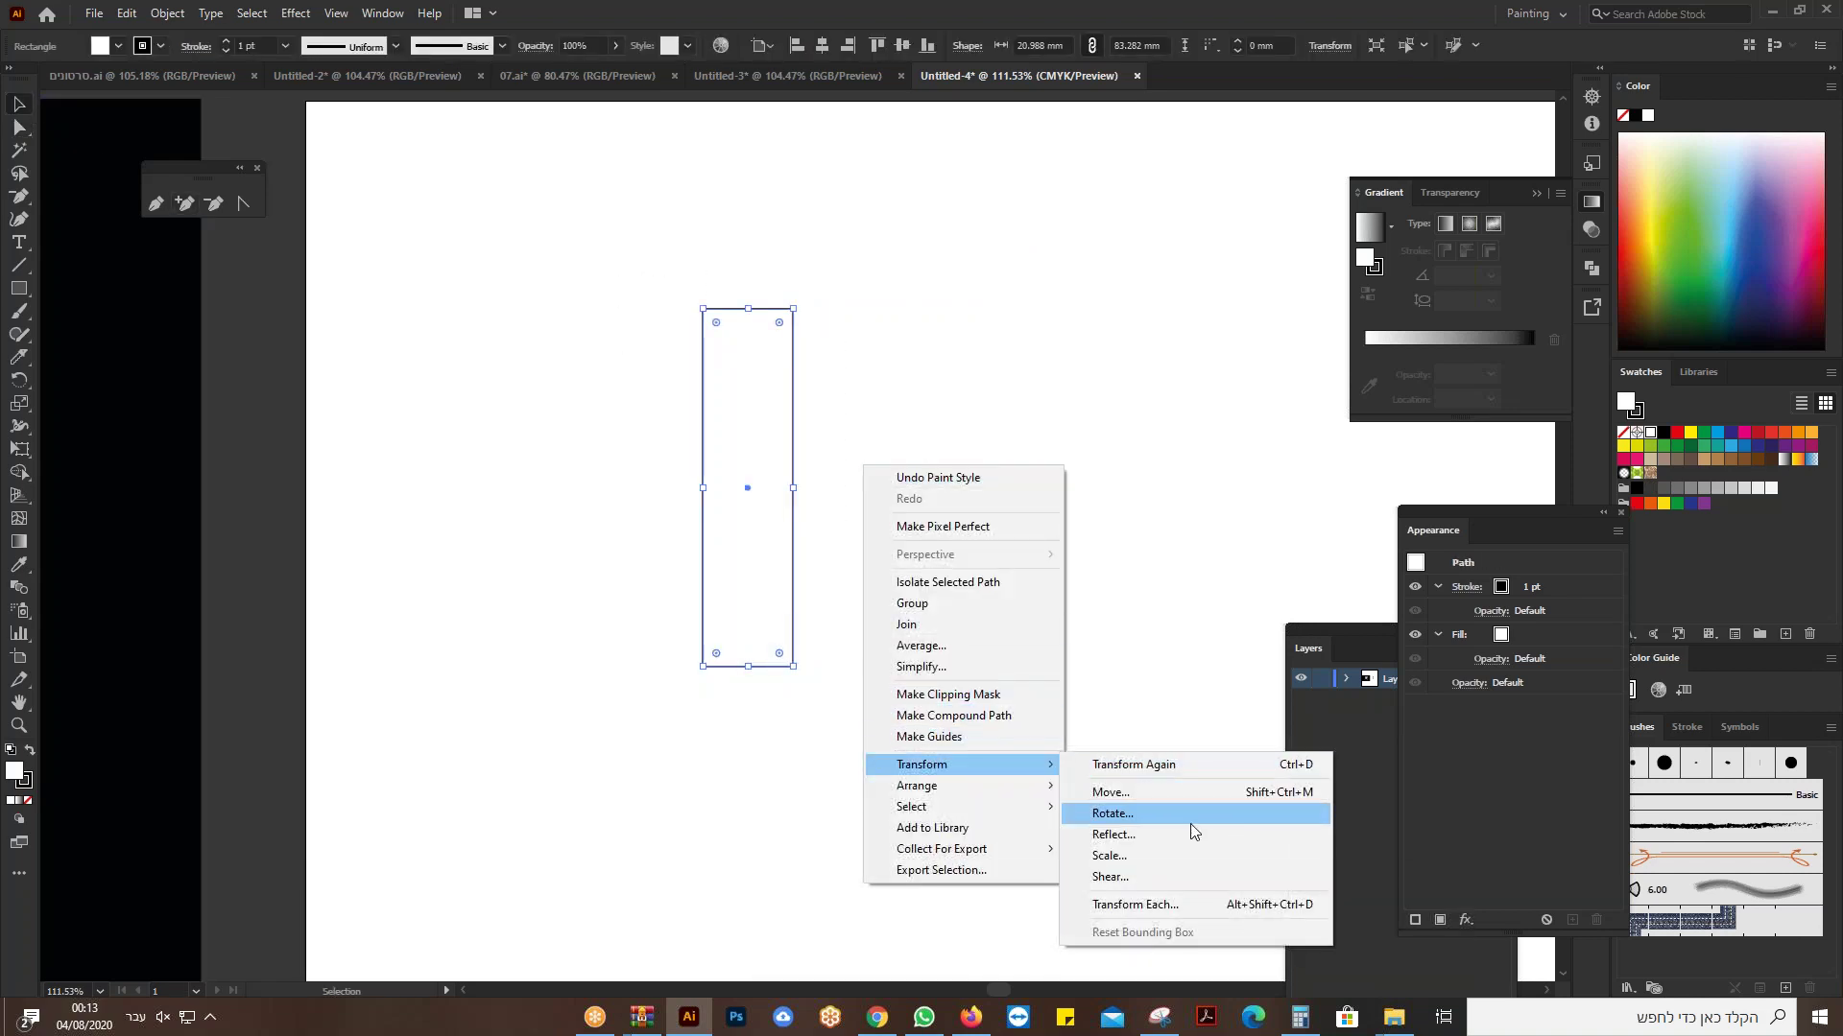
click(1181, 878)
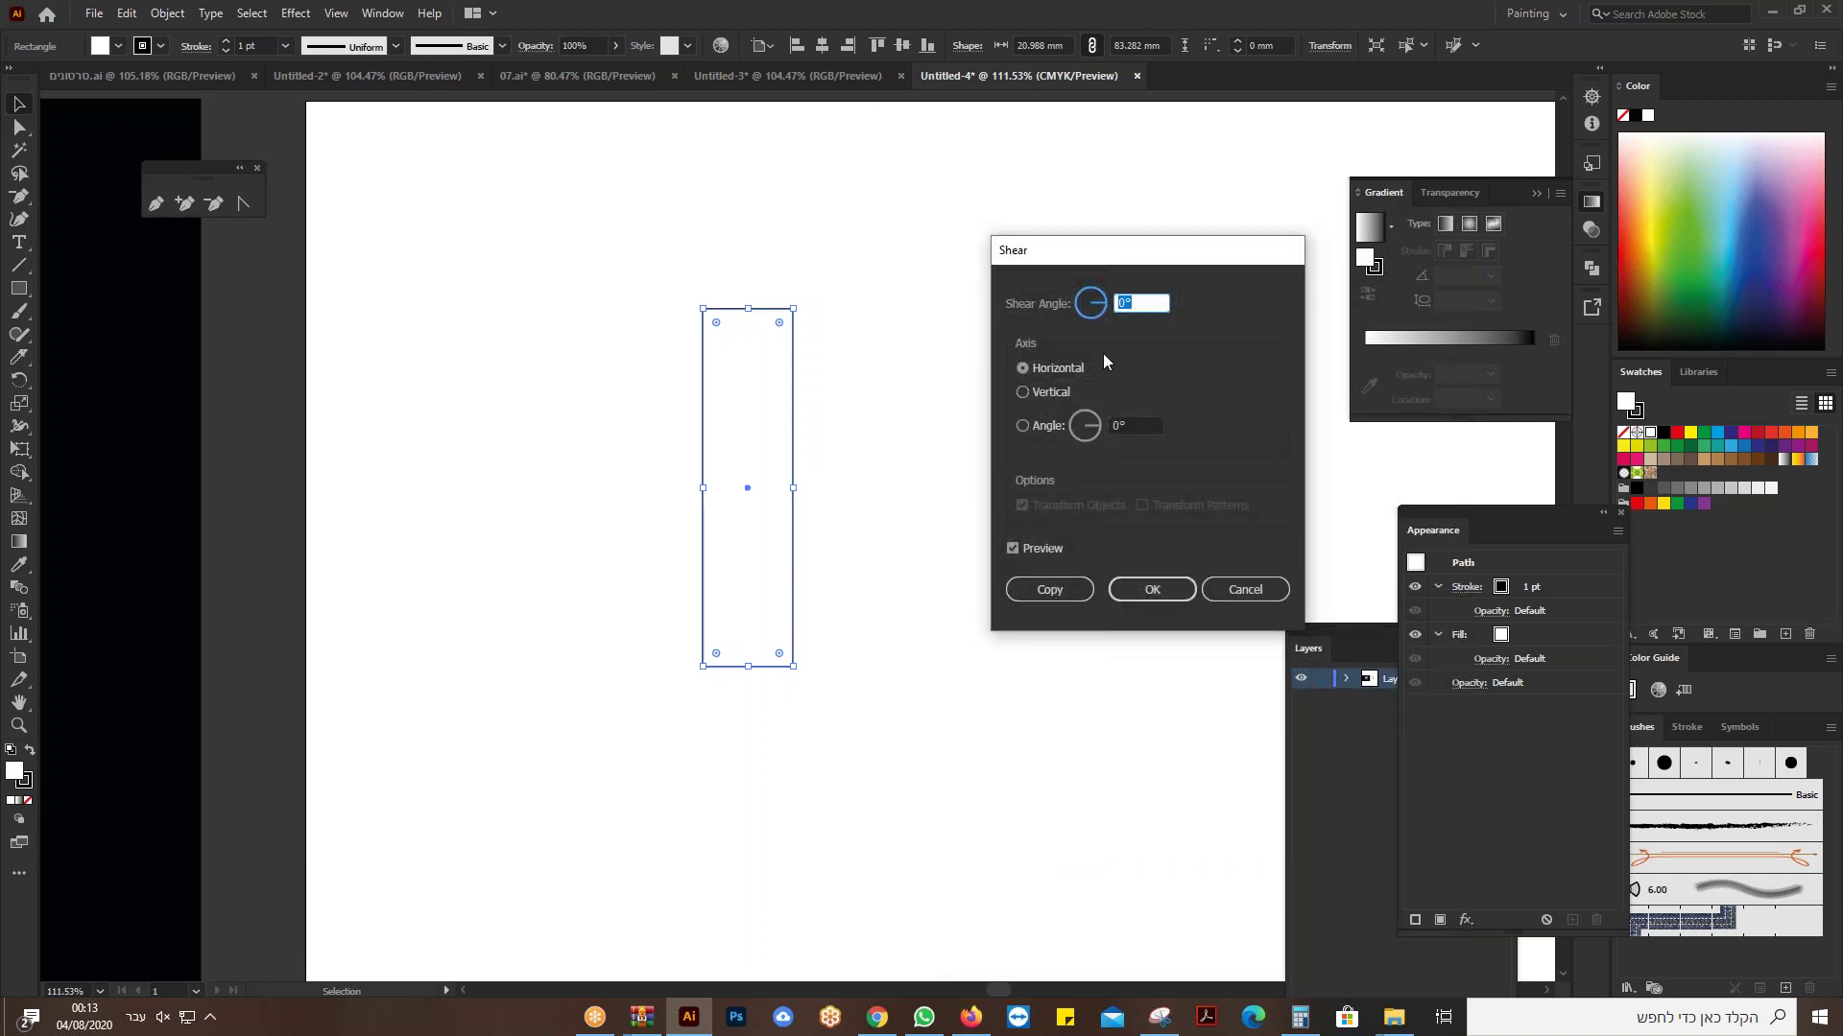
click(1013, 549)
click(1013, 549)
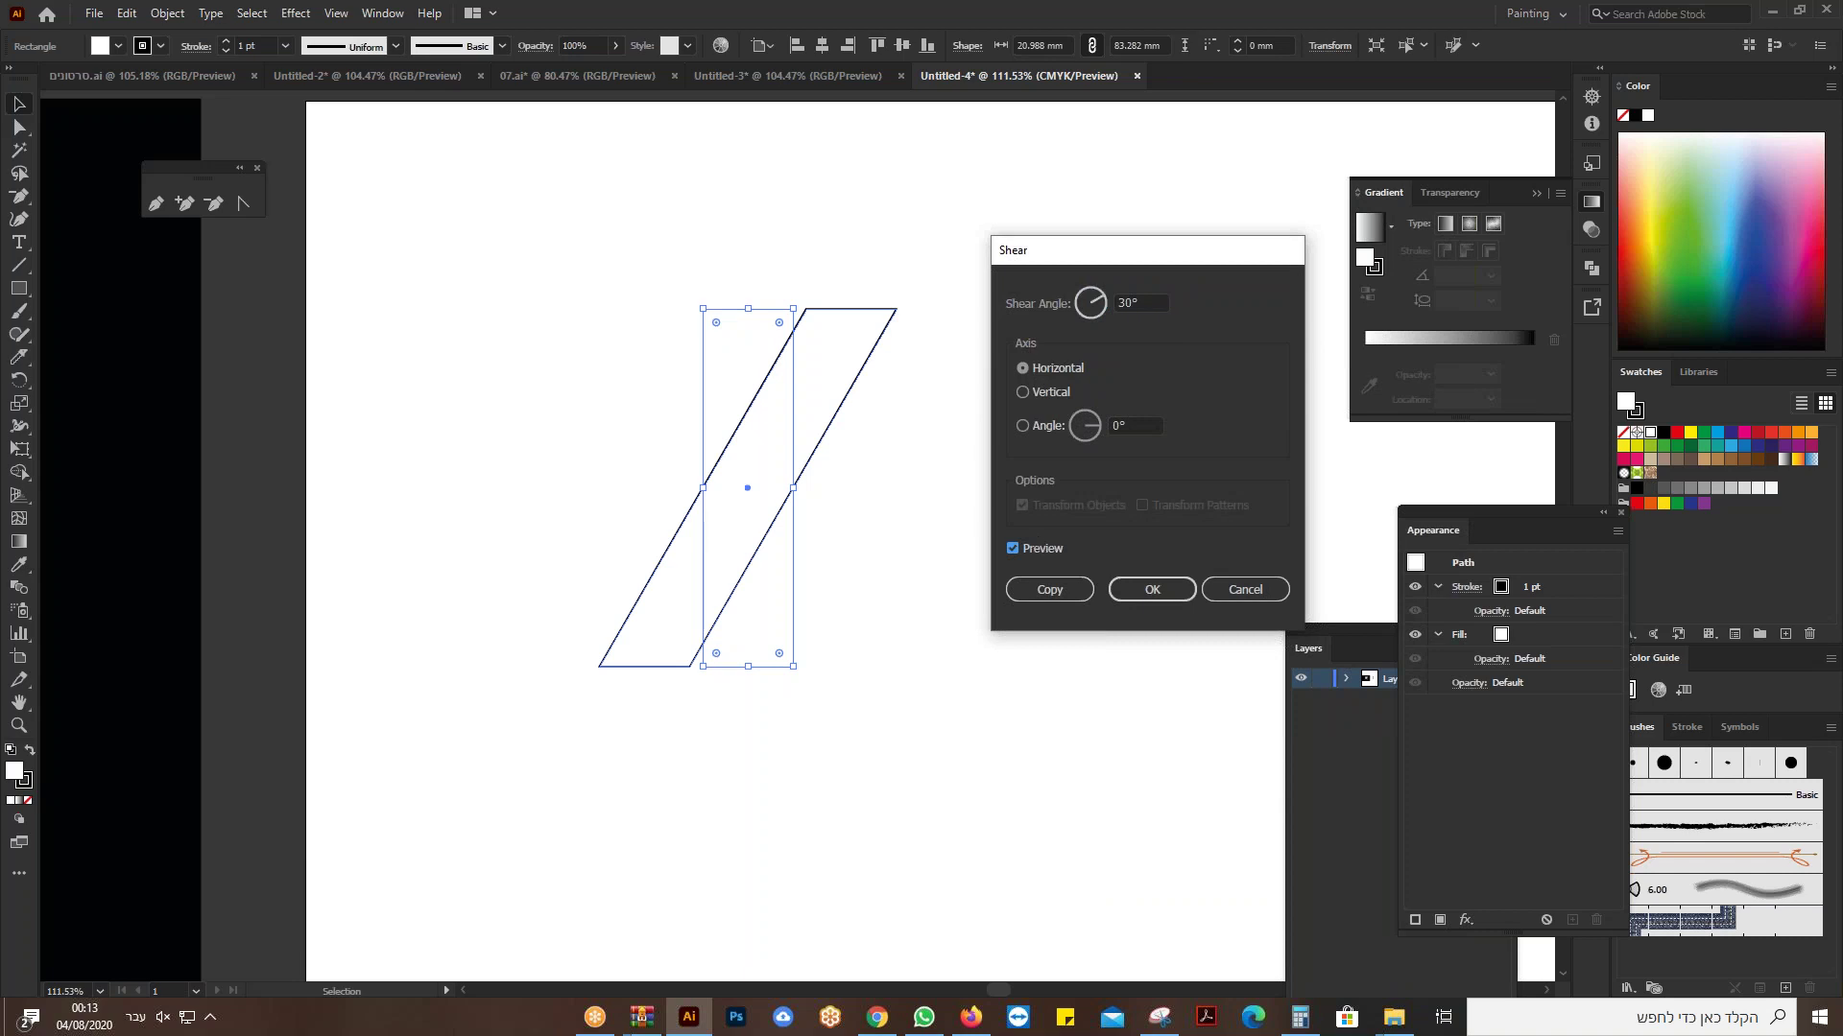
click(1138, 589)
drag(741, 491, 846, 494)
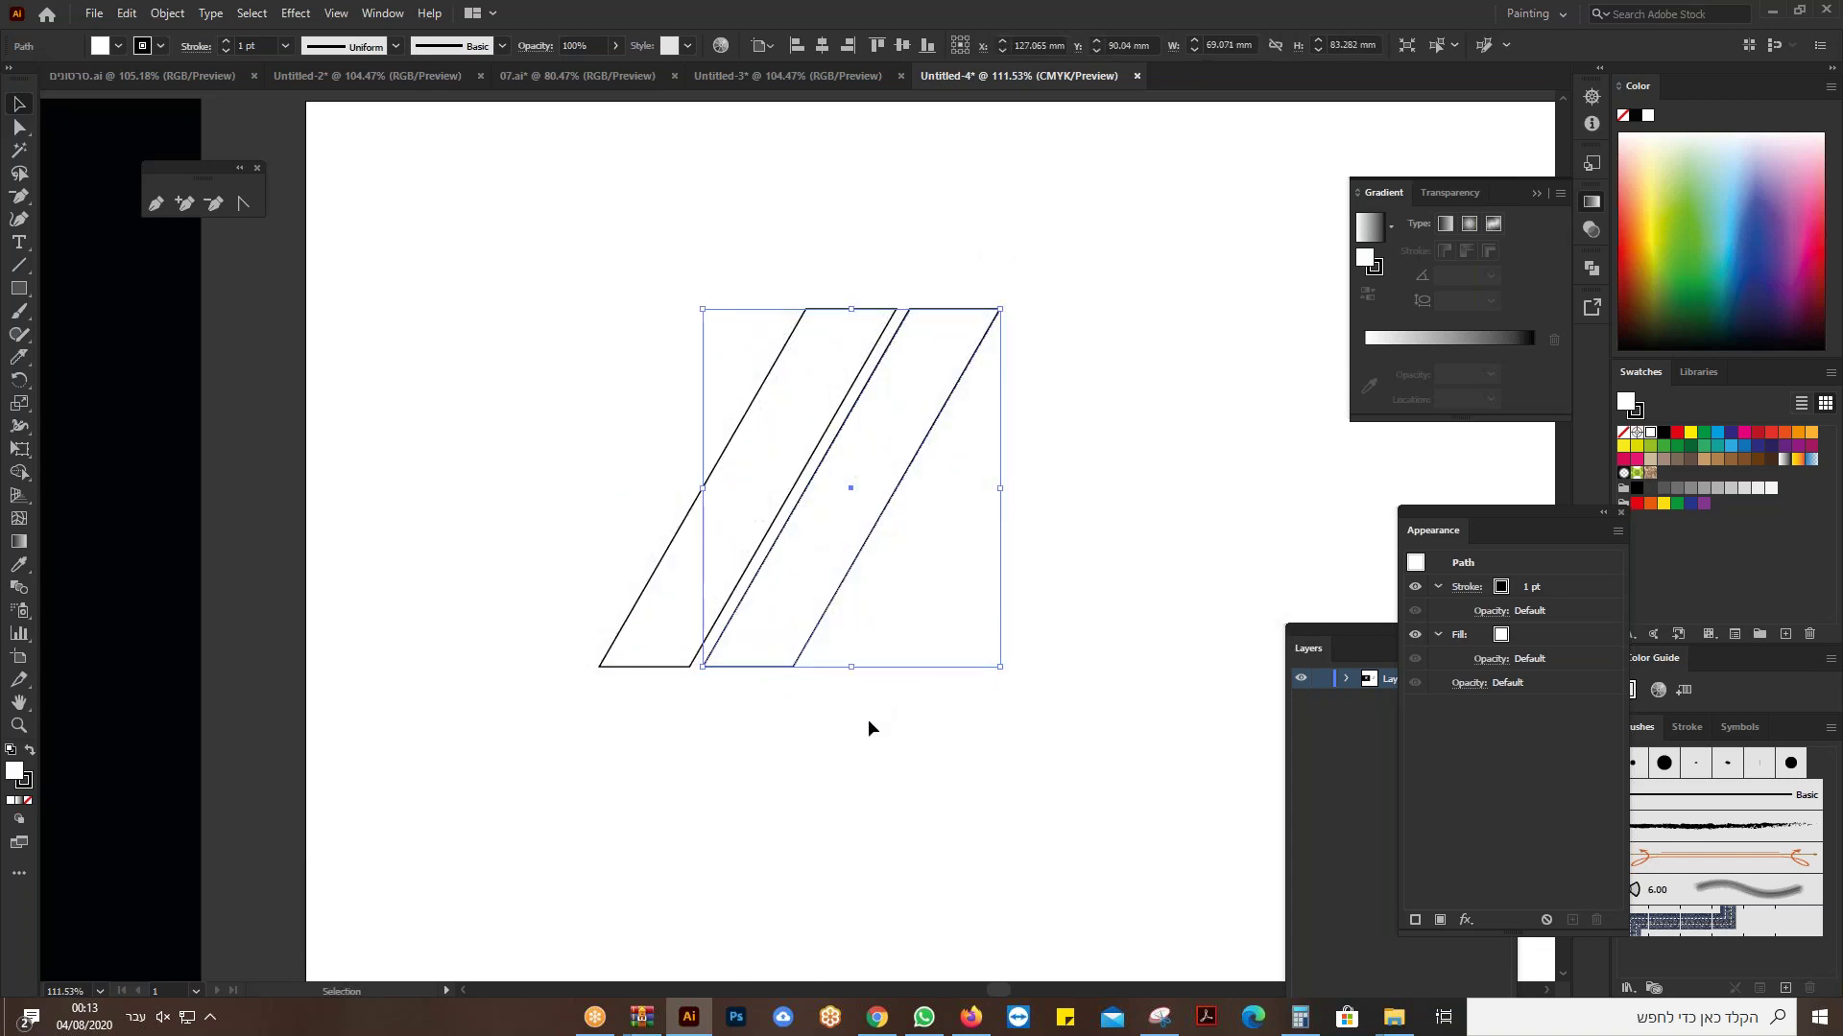
click(883, 758)
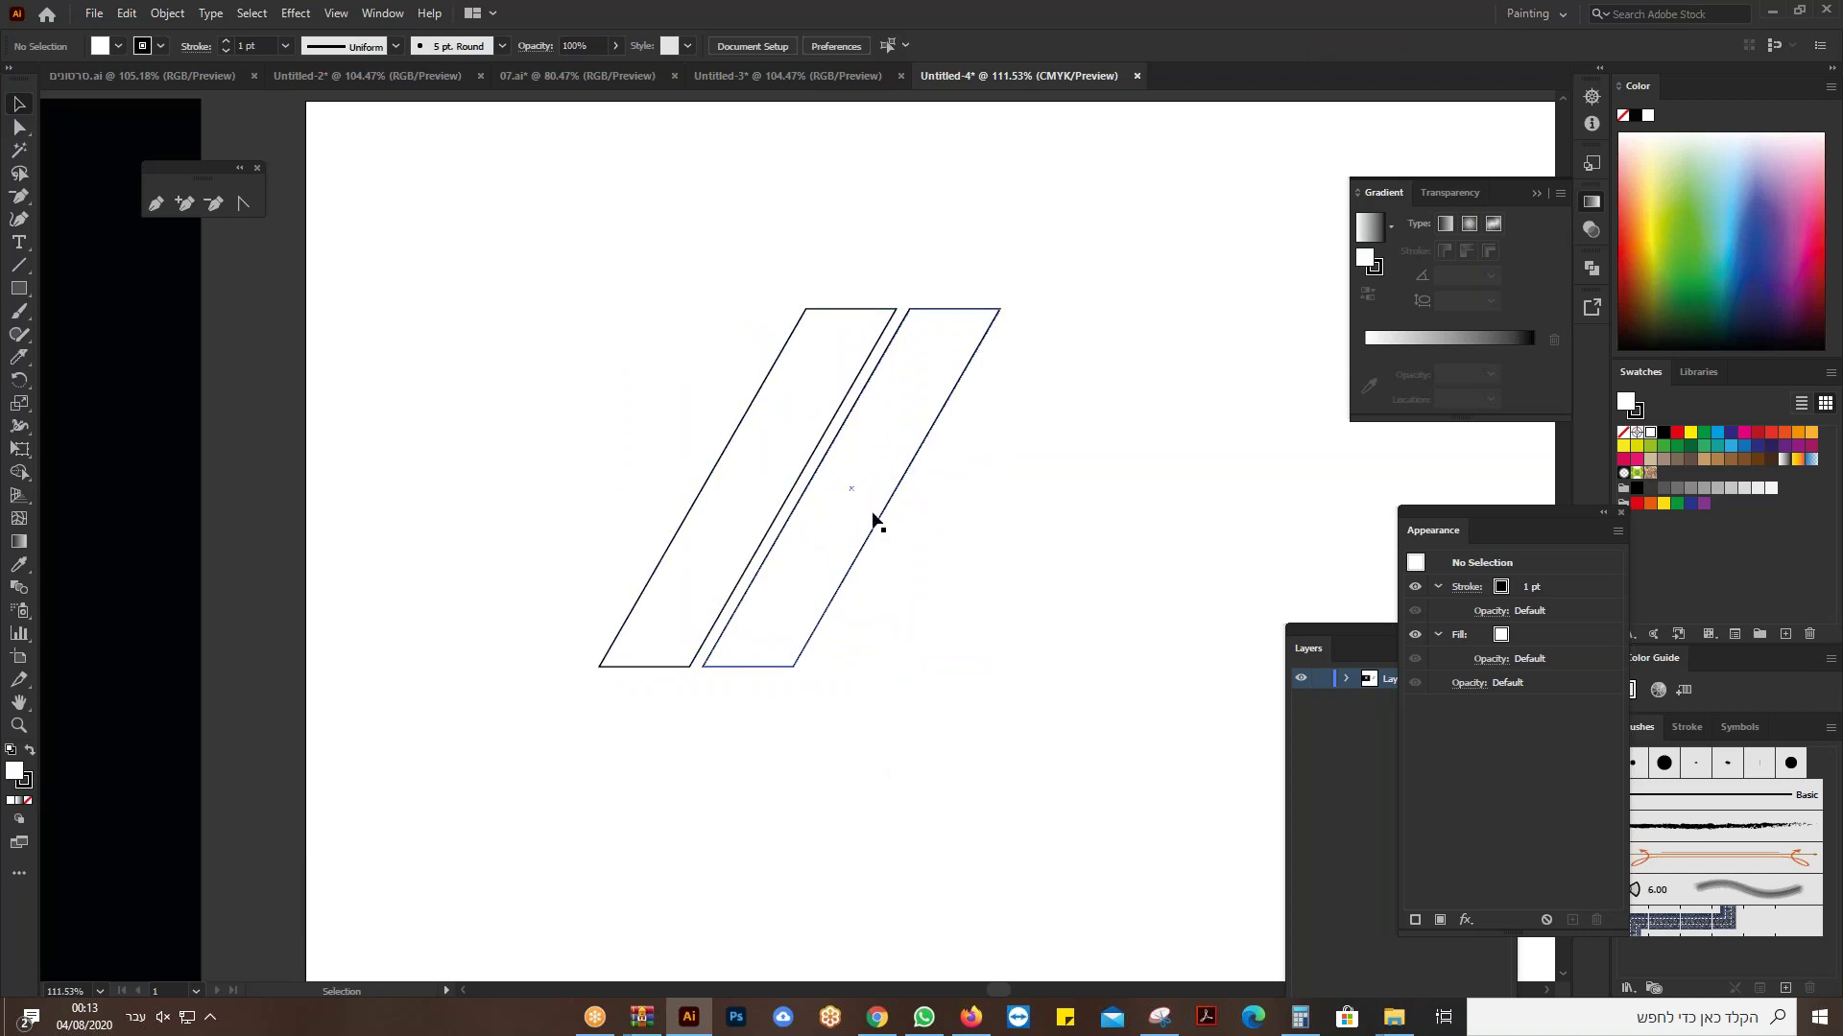
Step: Detach the gradient settings beside the artwork and make the white-to-black linear gradient the active fill
click(1536, 193)
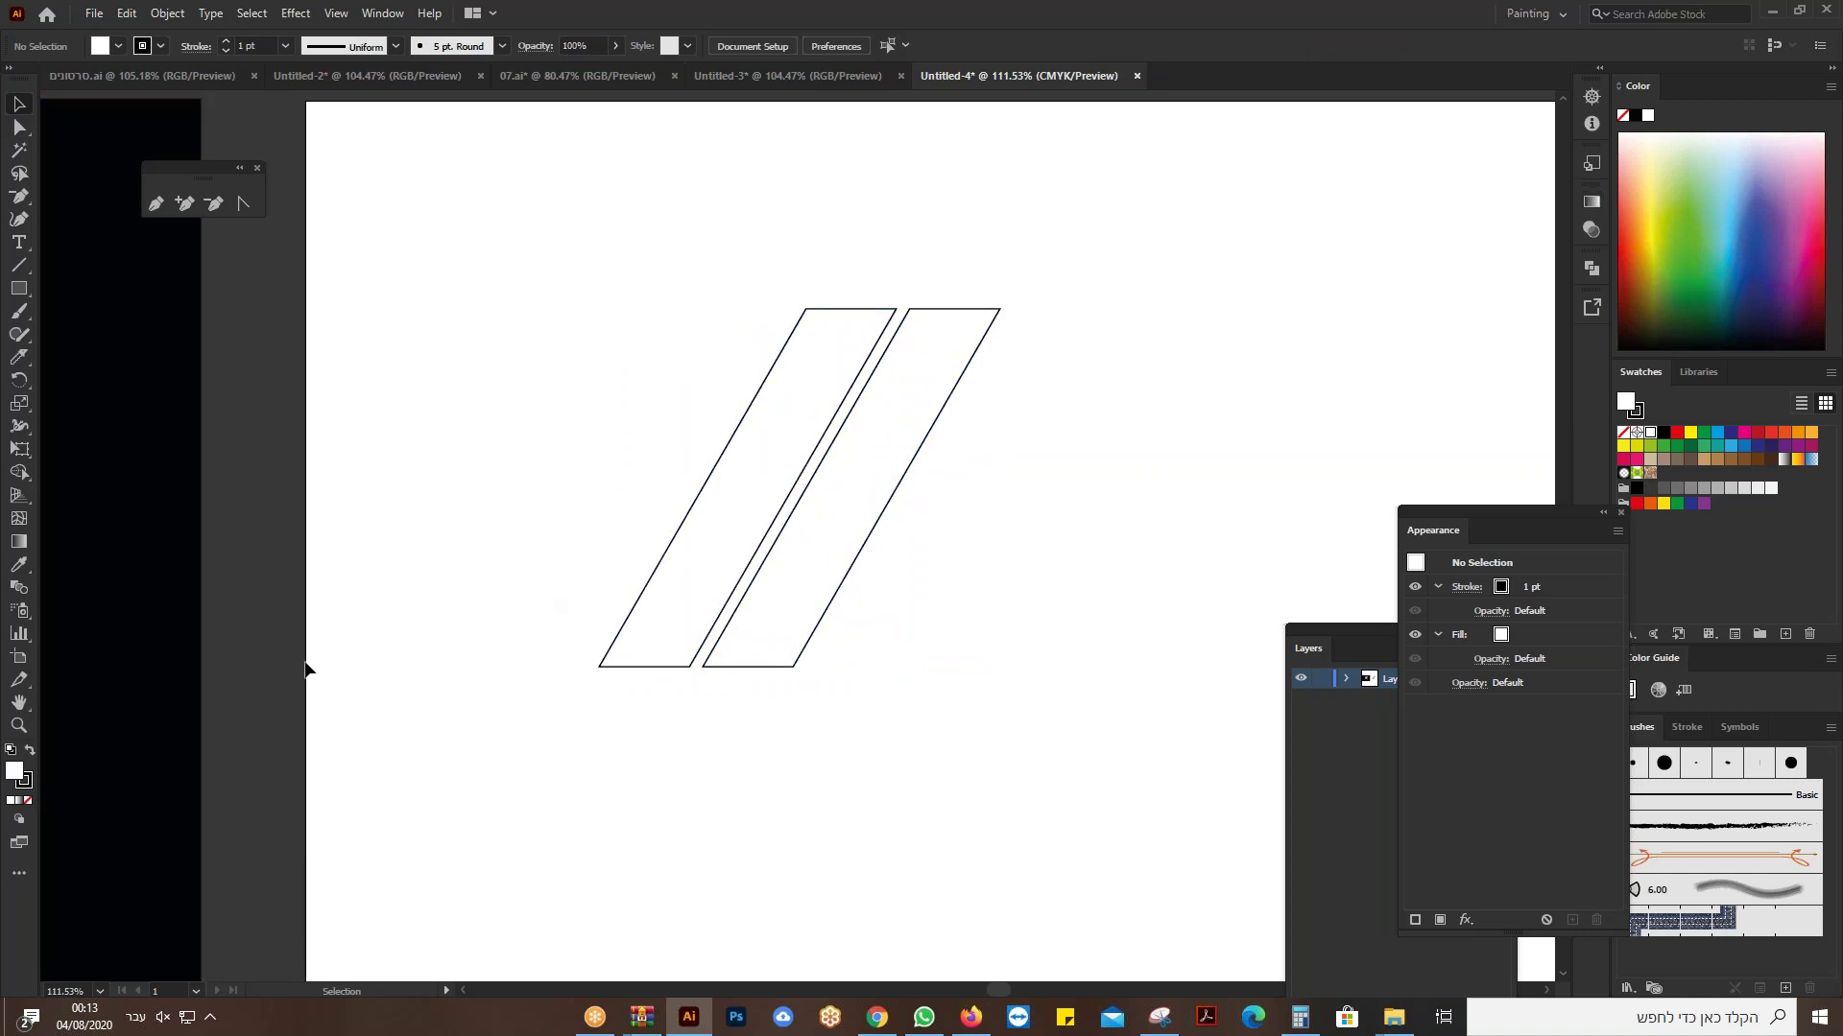
double_click(20, 544)
drag(1361, 198, 1166, 317)
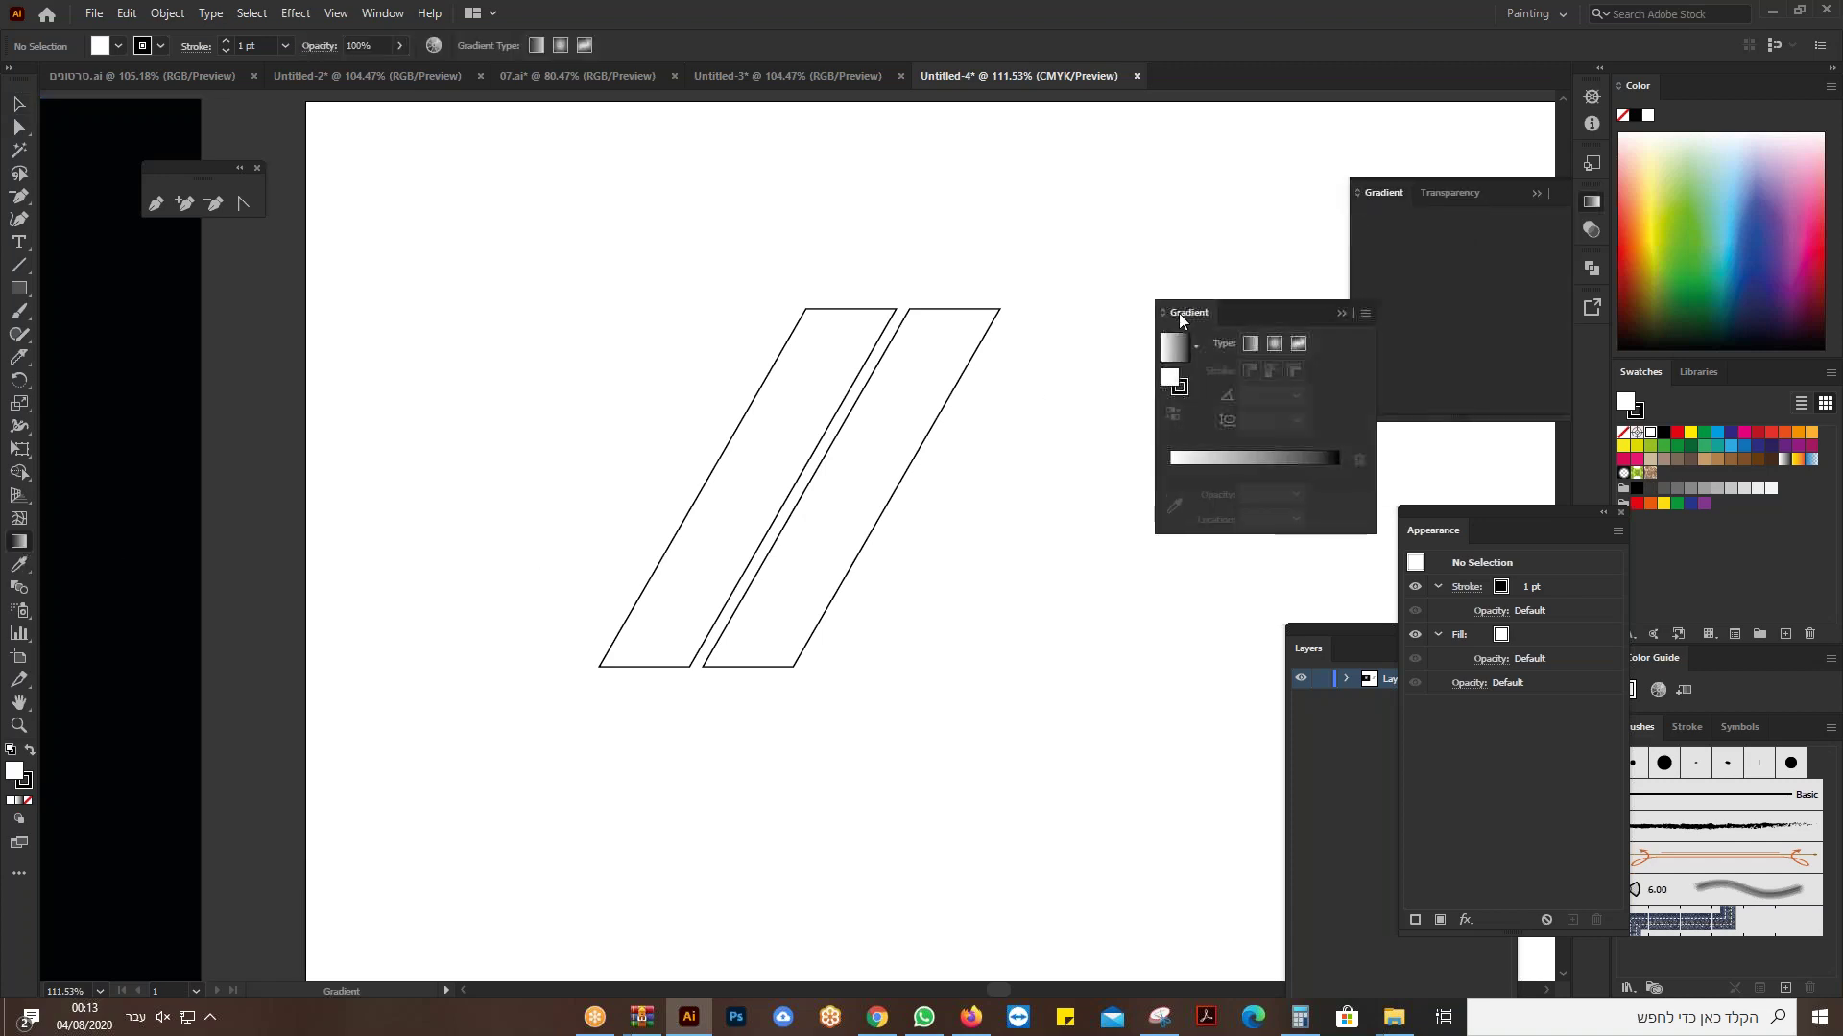
click(1541, 190)
drag(1344, 293, 1418, 152)
click(1248, 203)
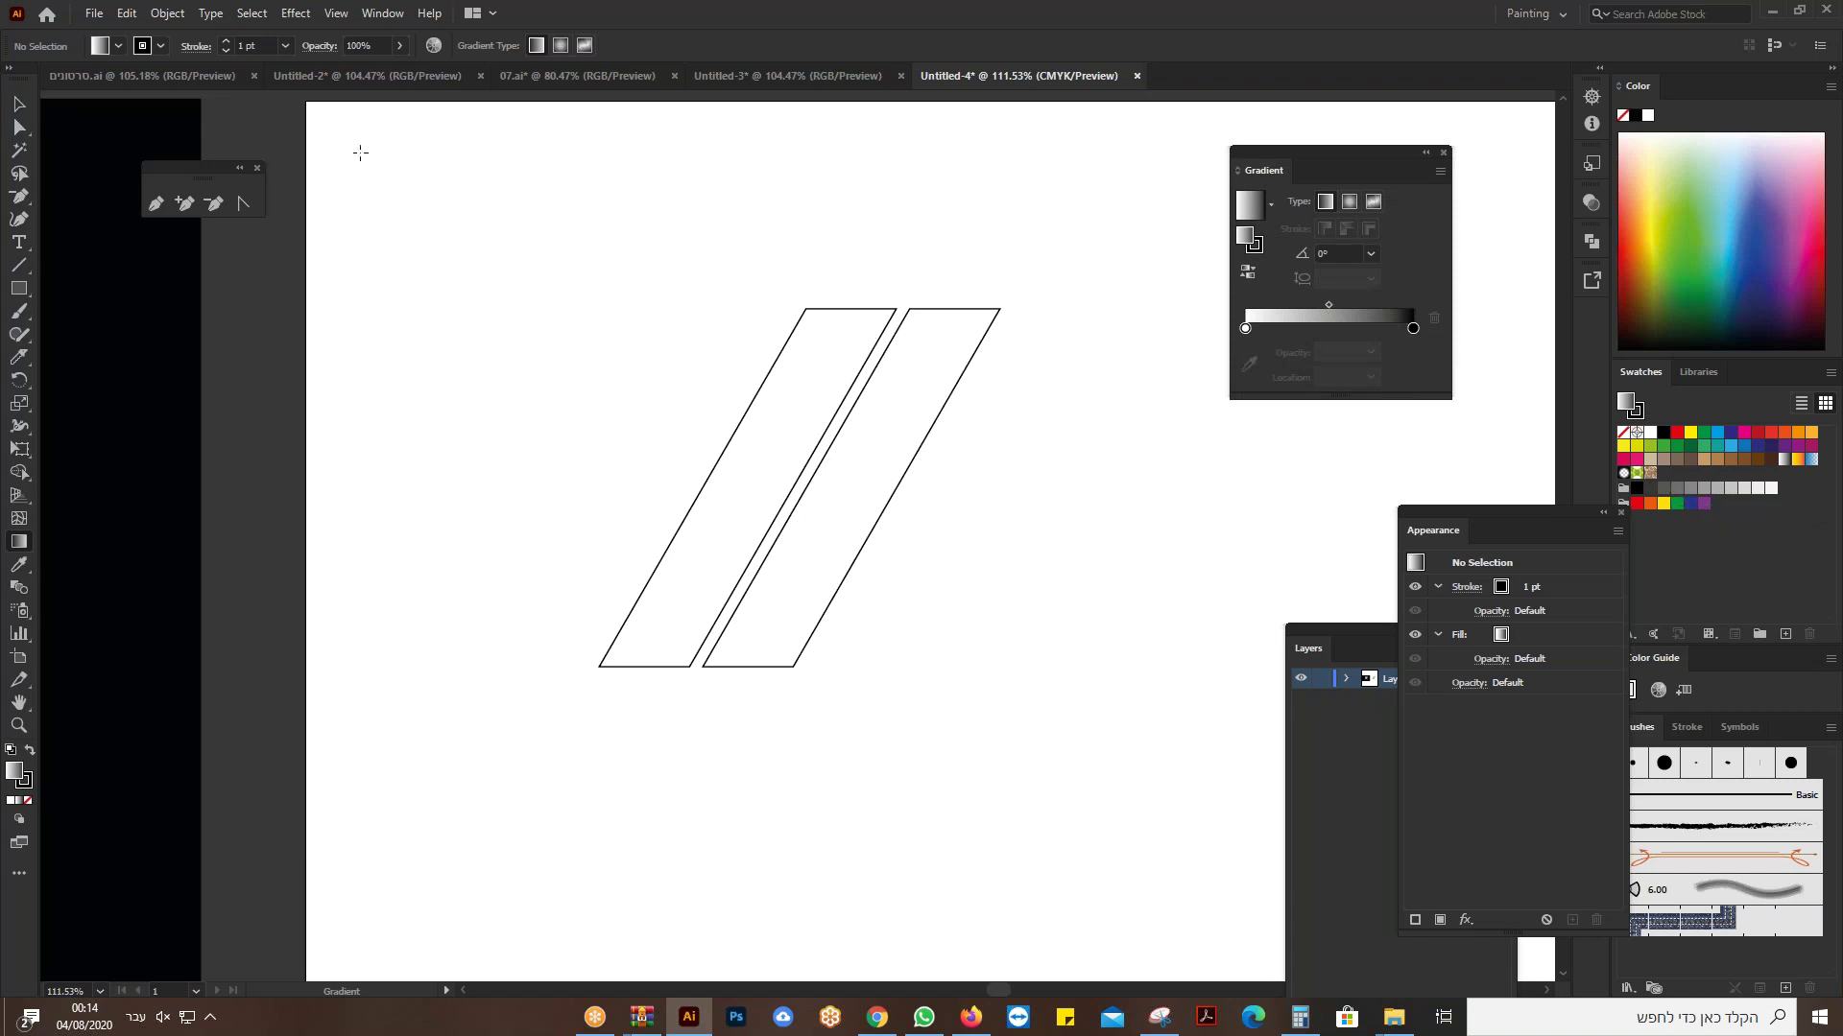
Step: Fill both slanted bars with the White, Black gradient swatch
click(18, 104)
drag(671, 393, 956, 536)
click(1744, 446)
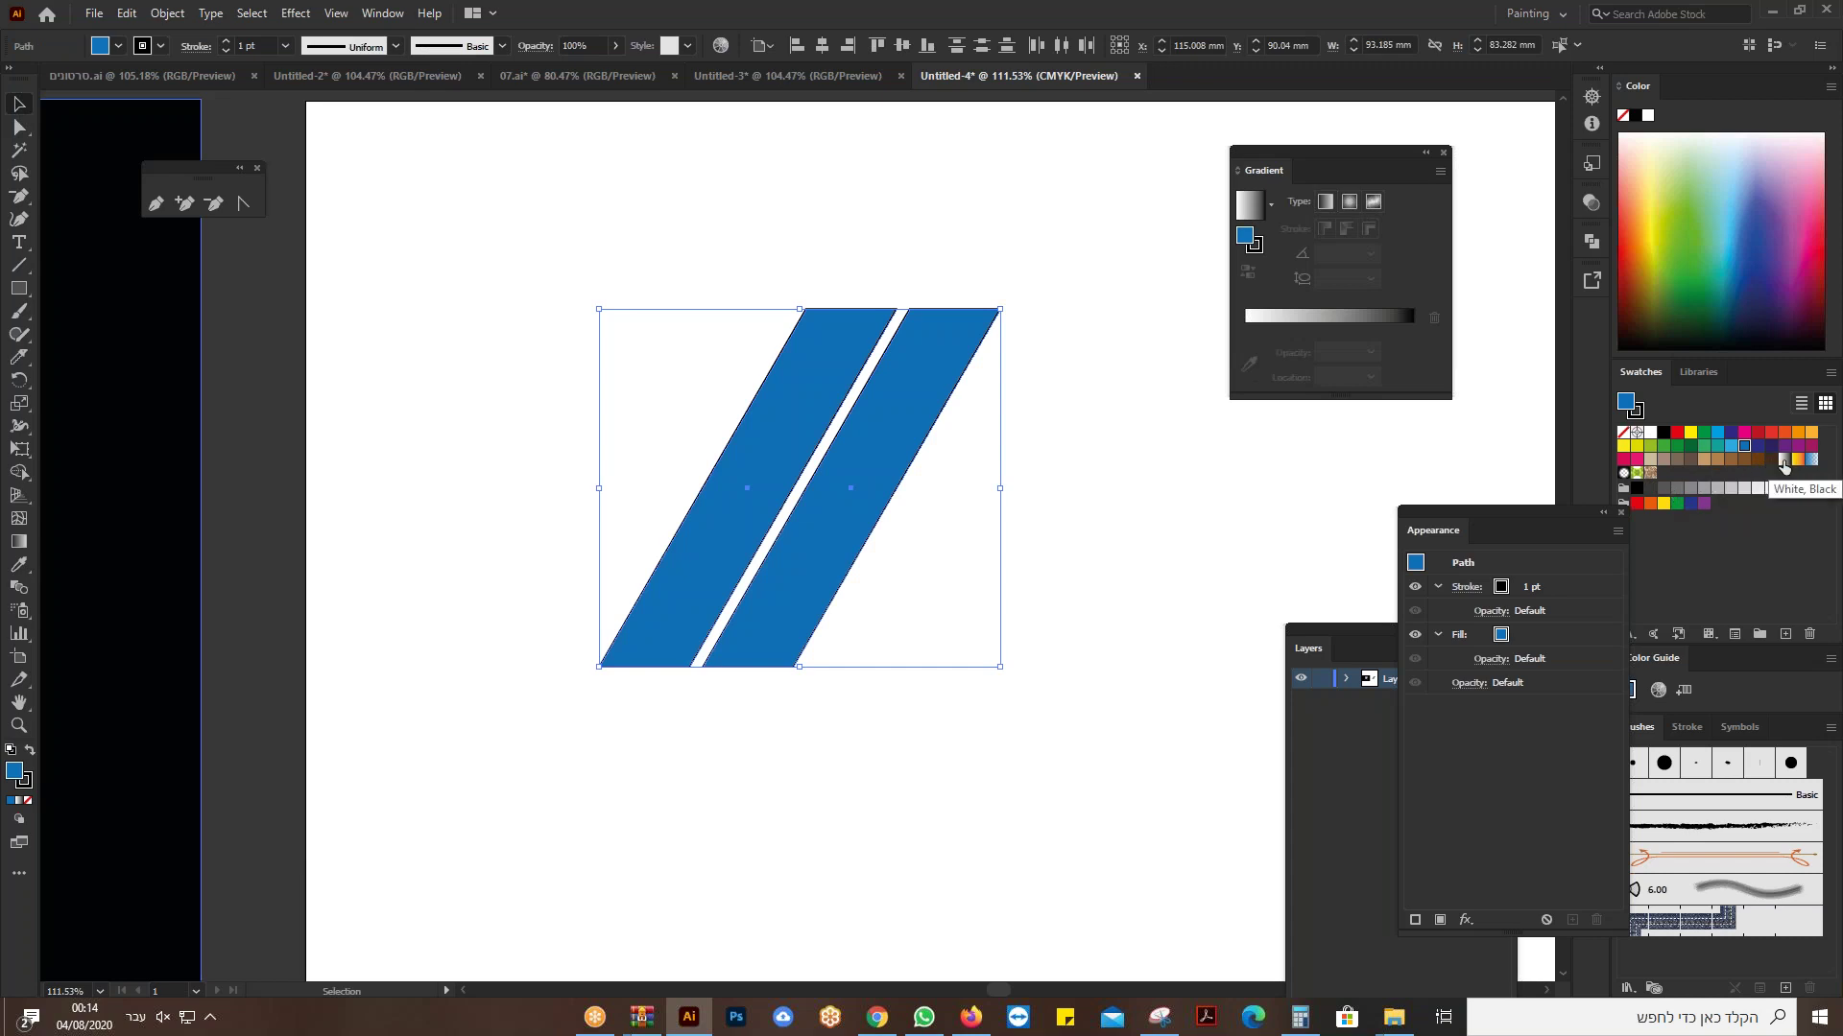
click(1784, 461)
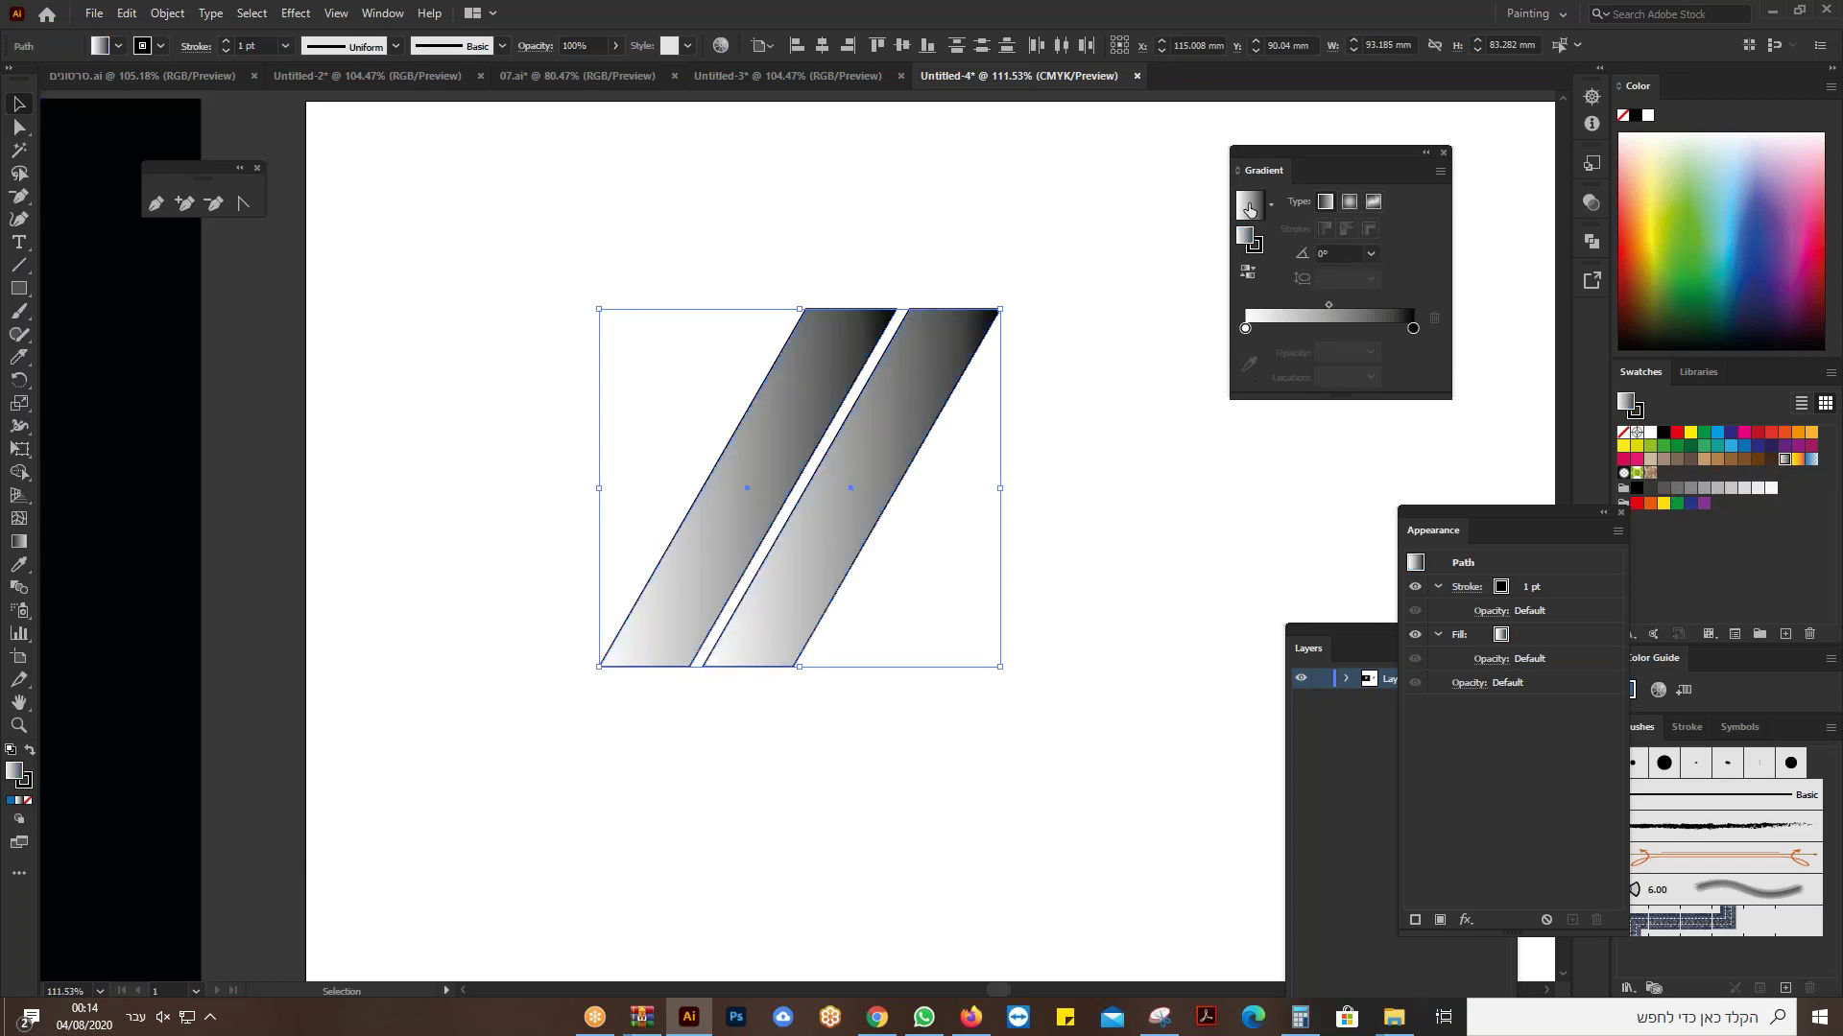
Step: Remove the stroke from both slanted bars and make the fill the active attribute again
drag(1081, 608, 672, 345)
click(33, 783)
click(28, 801)
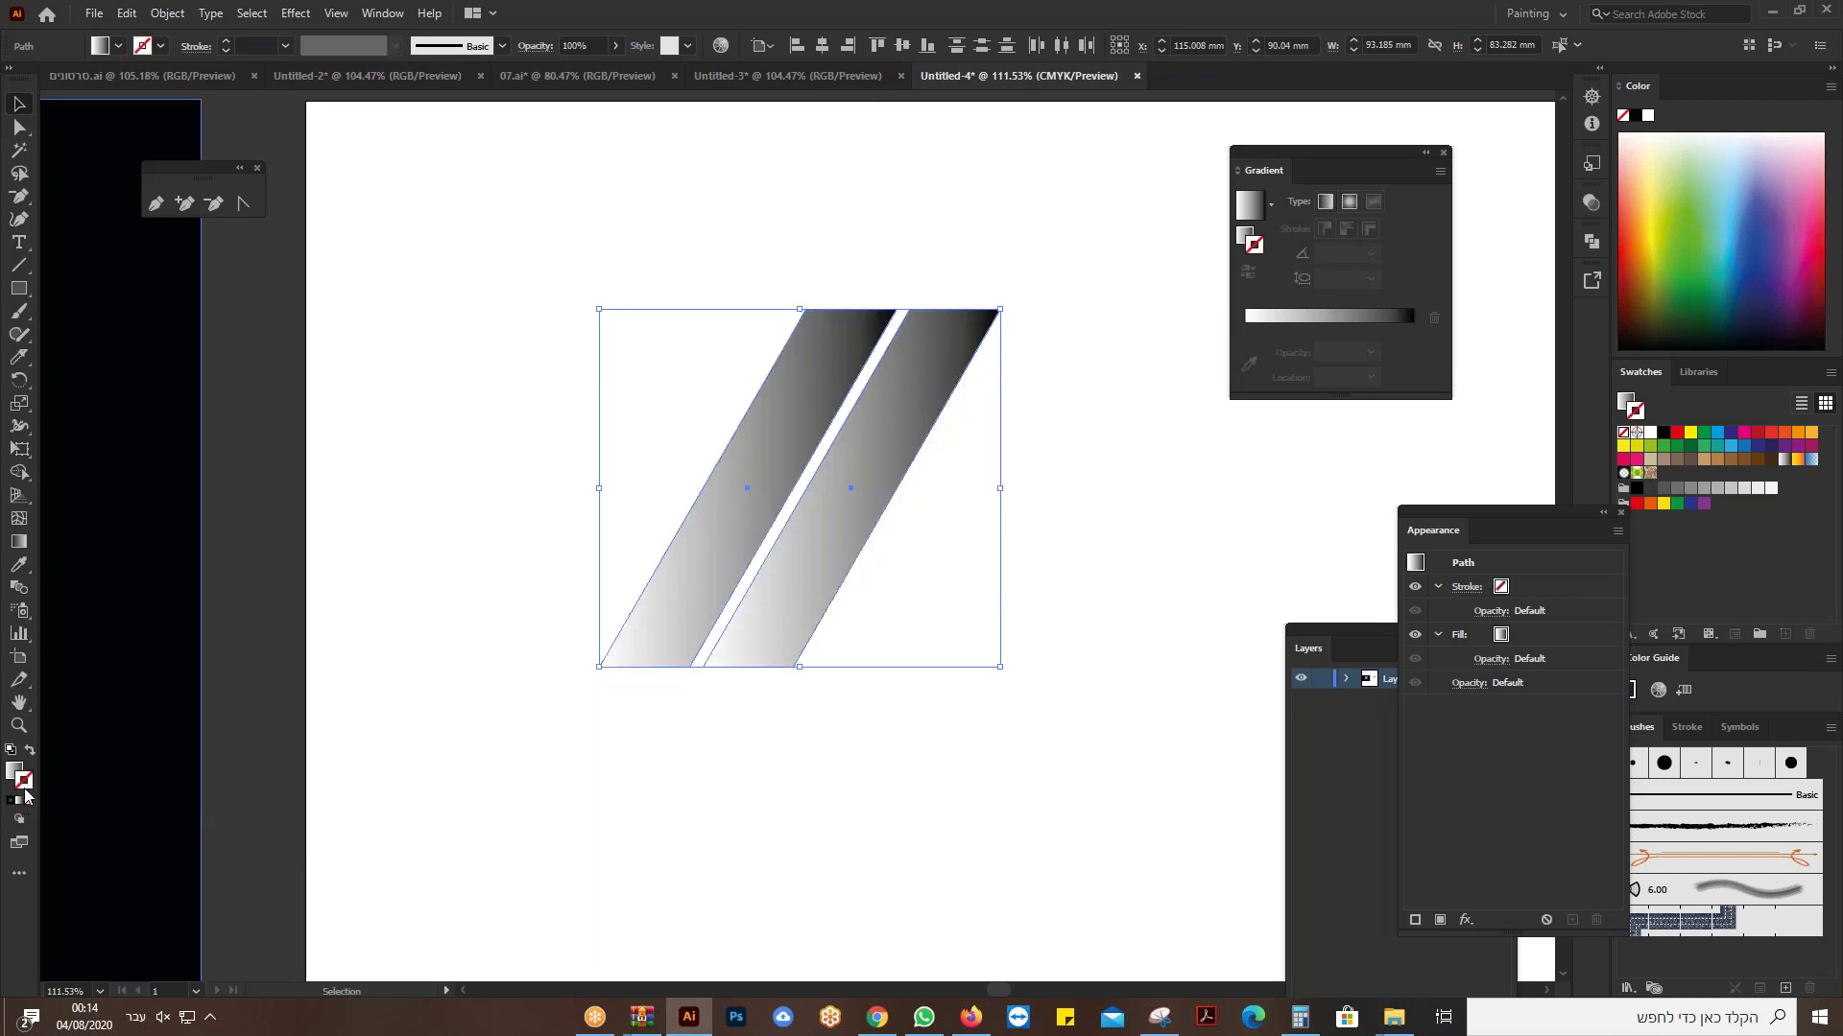
click(14, 770)
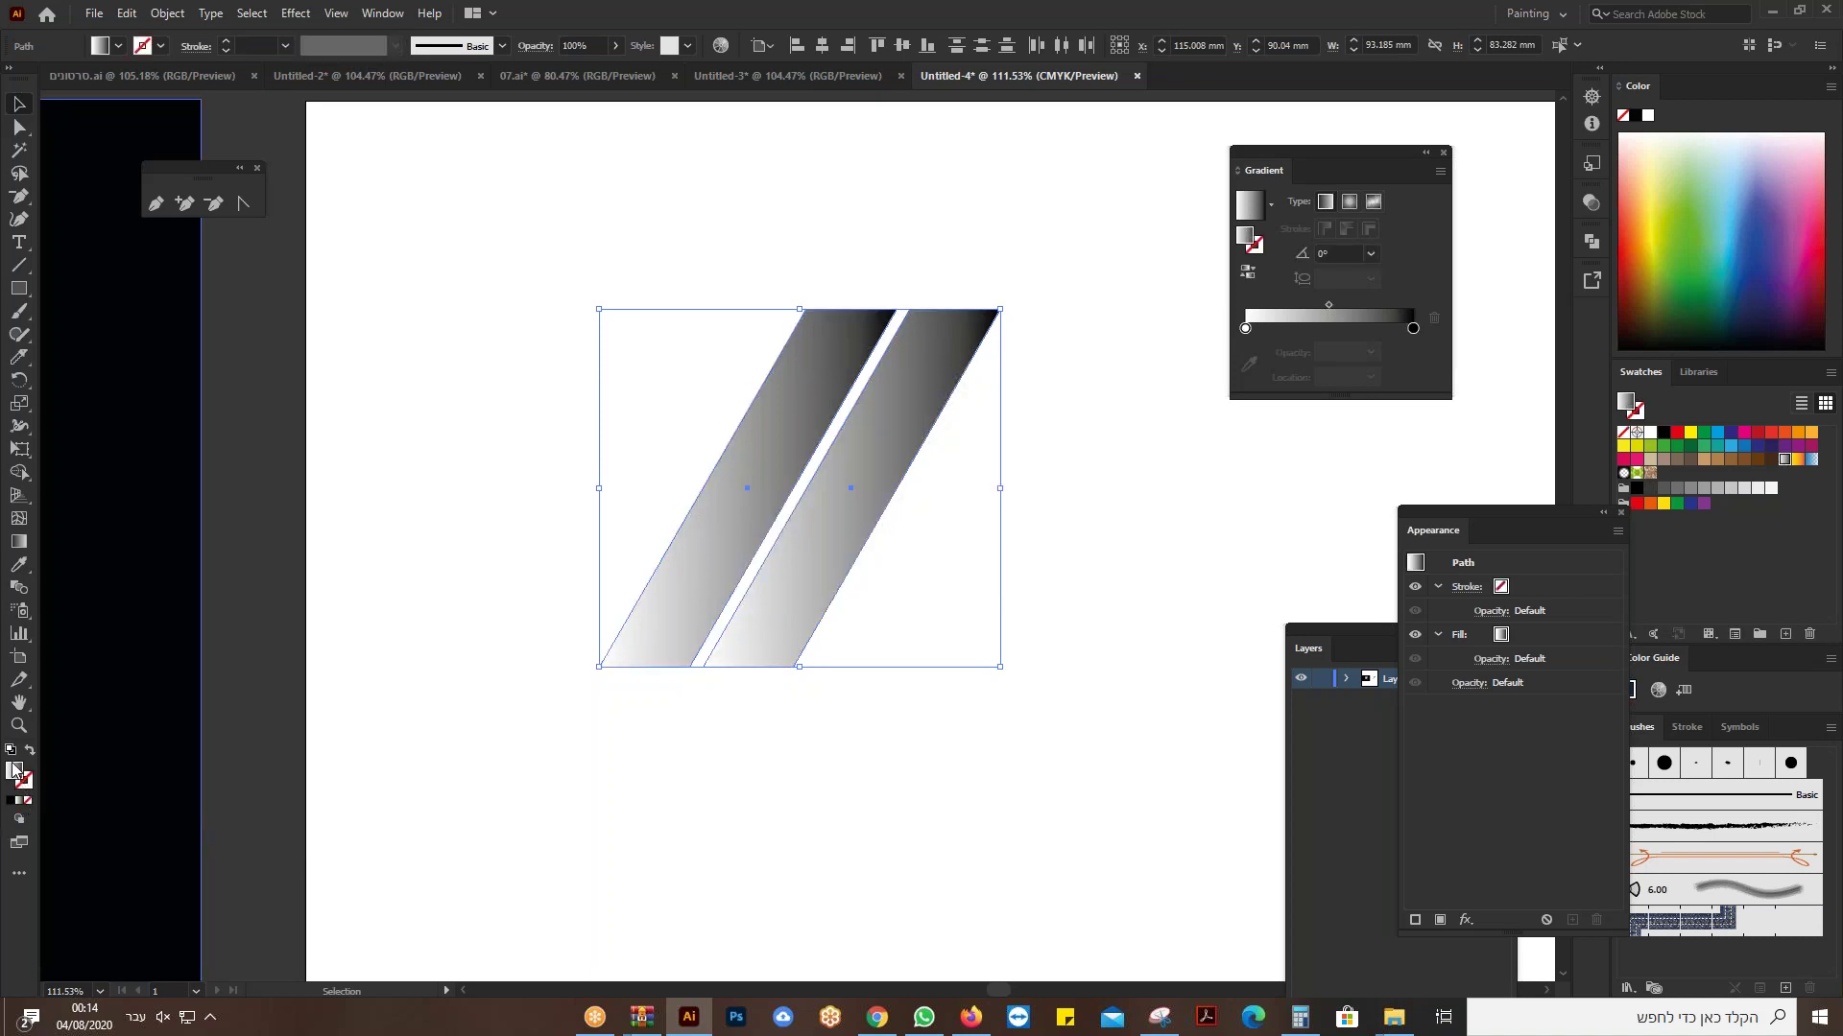
Step: Apply a Multiply drop shadow to both bars with 75% opacity, 2.469 mm X and Y offsets and 1.764 mm blur
click(472, 549)
drag(612, 347, 925, 532)
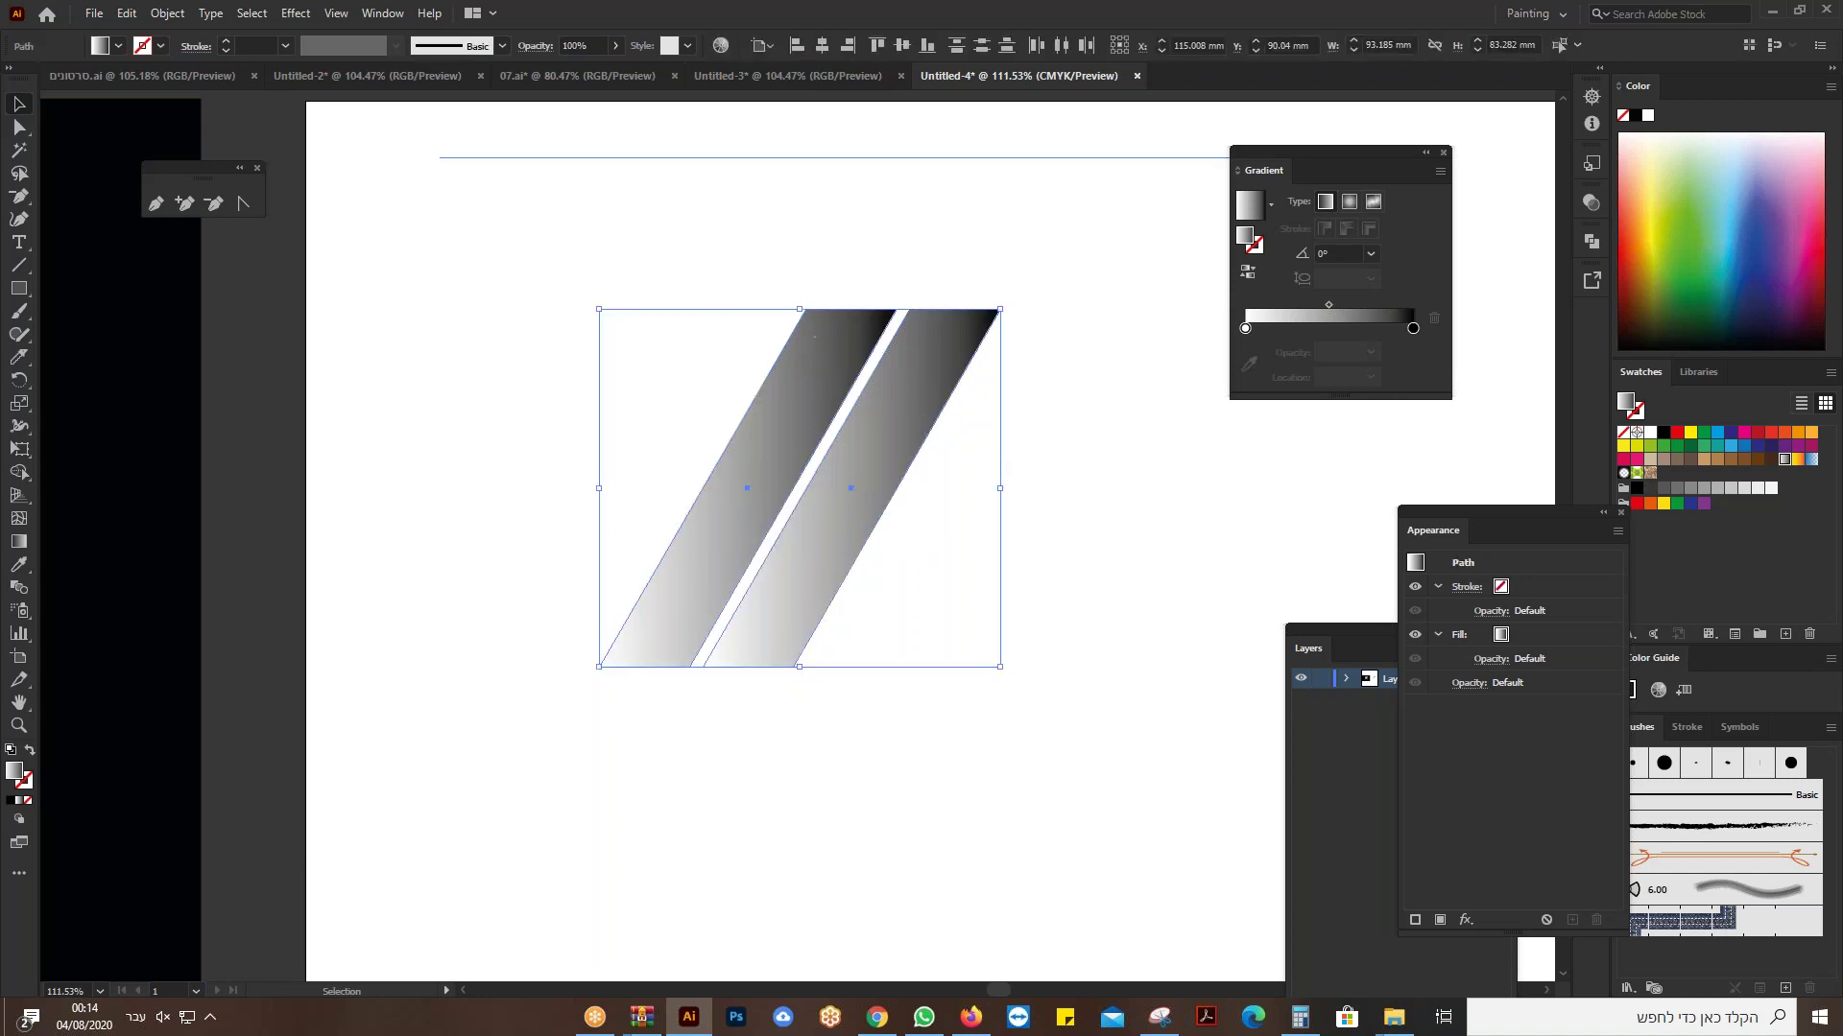
click(303, 20)
mouse_move(441, 230)
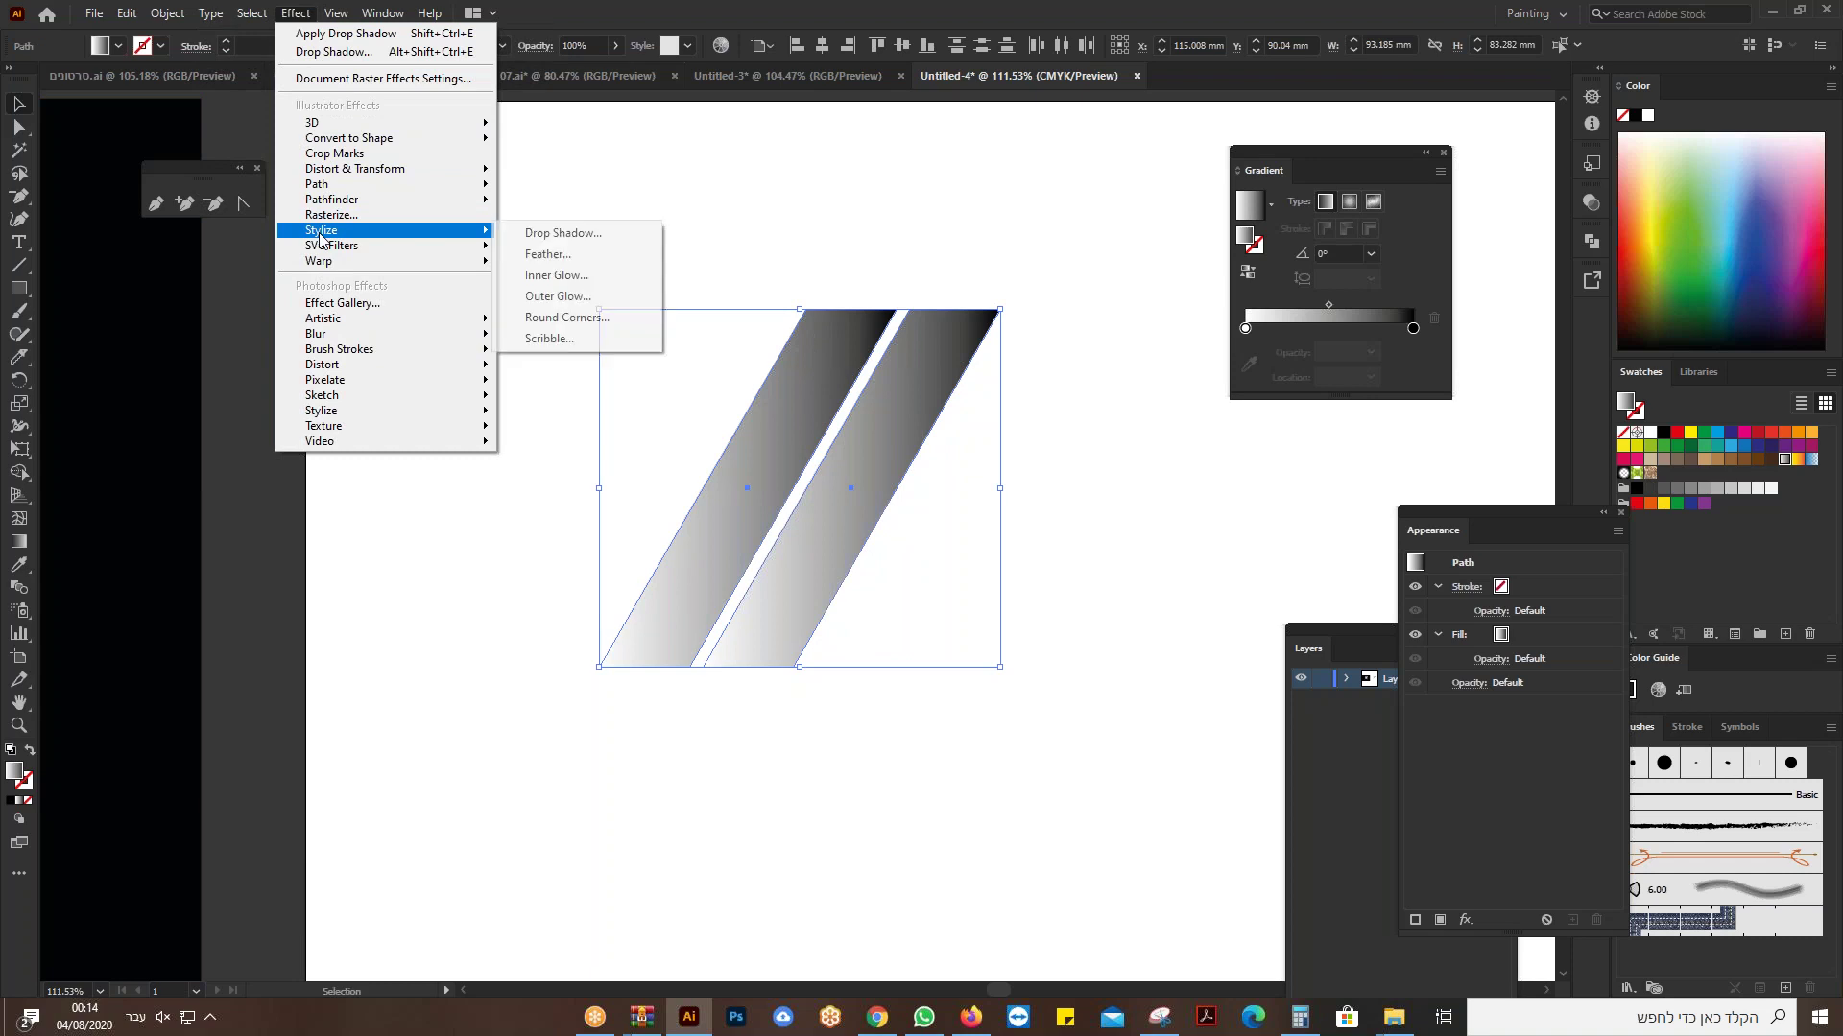
click(608, 235)
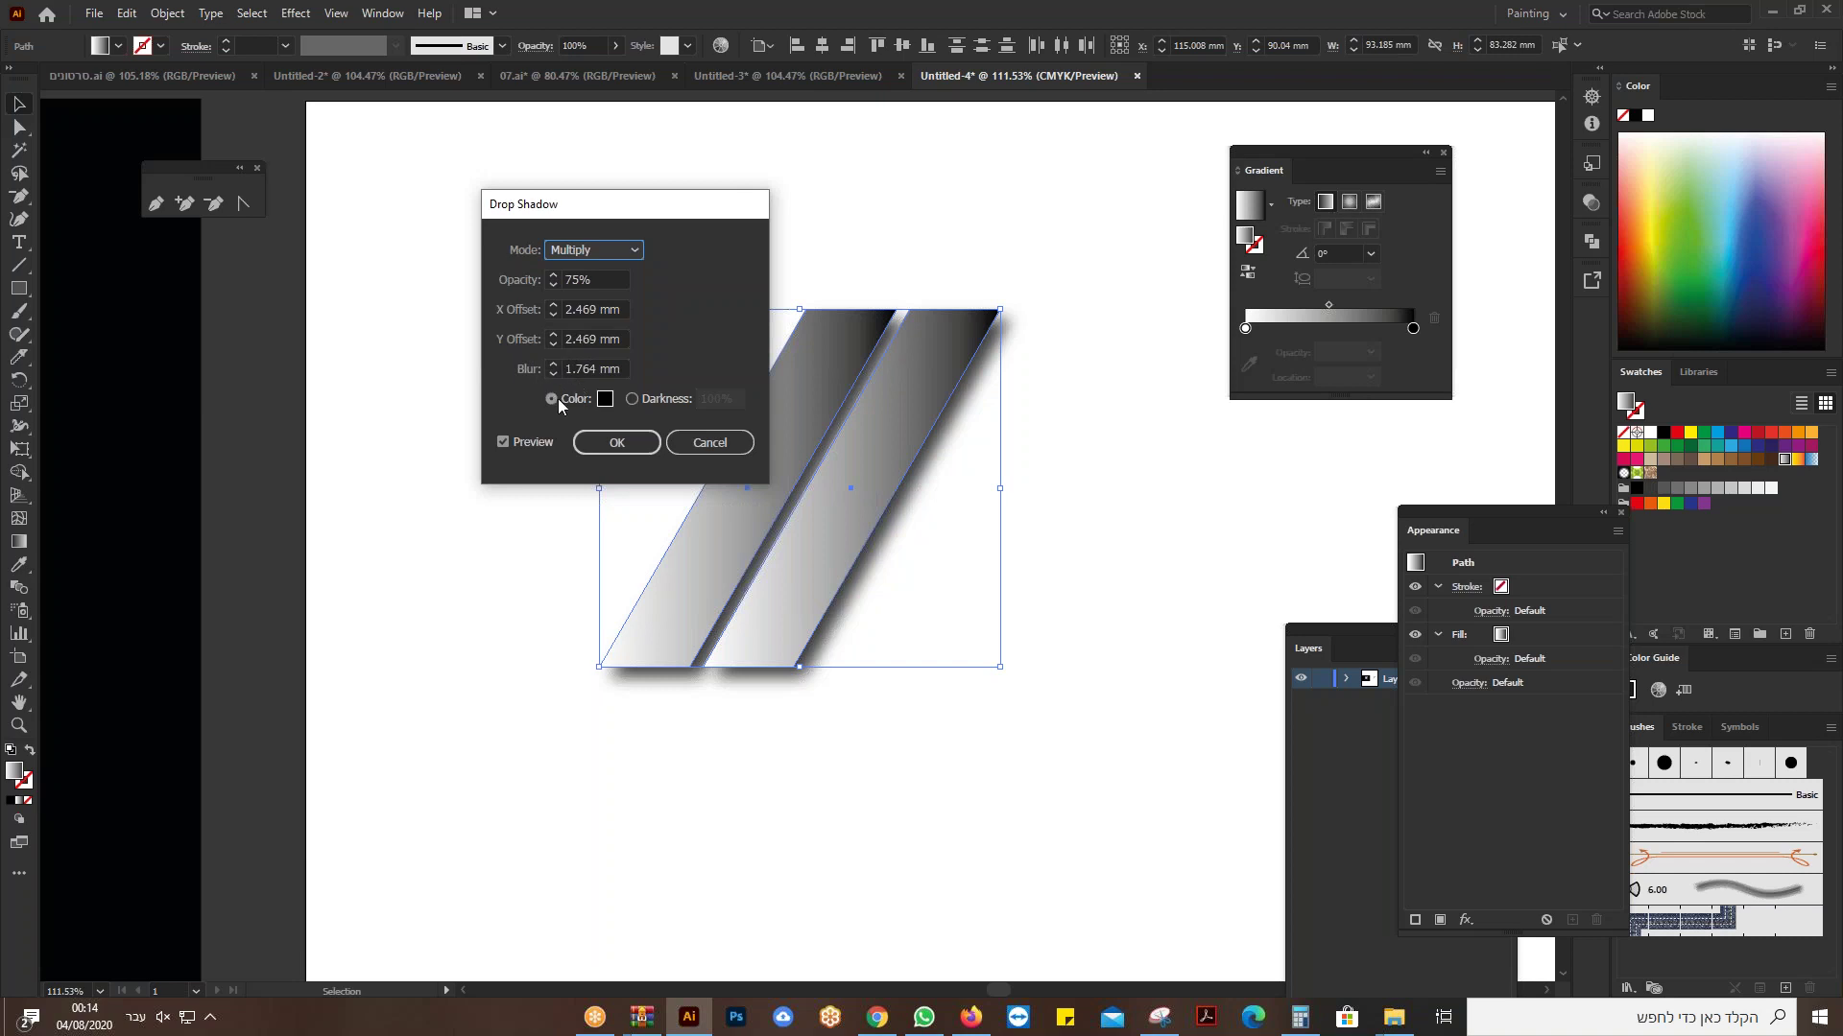
click(615, 442)
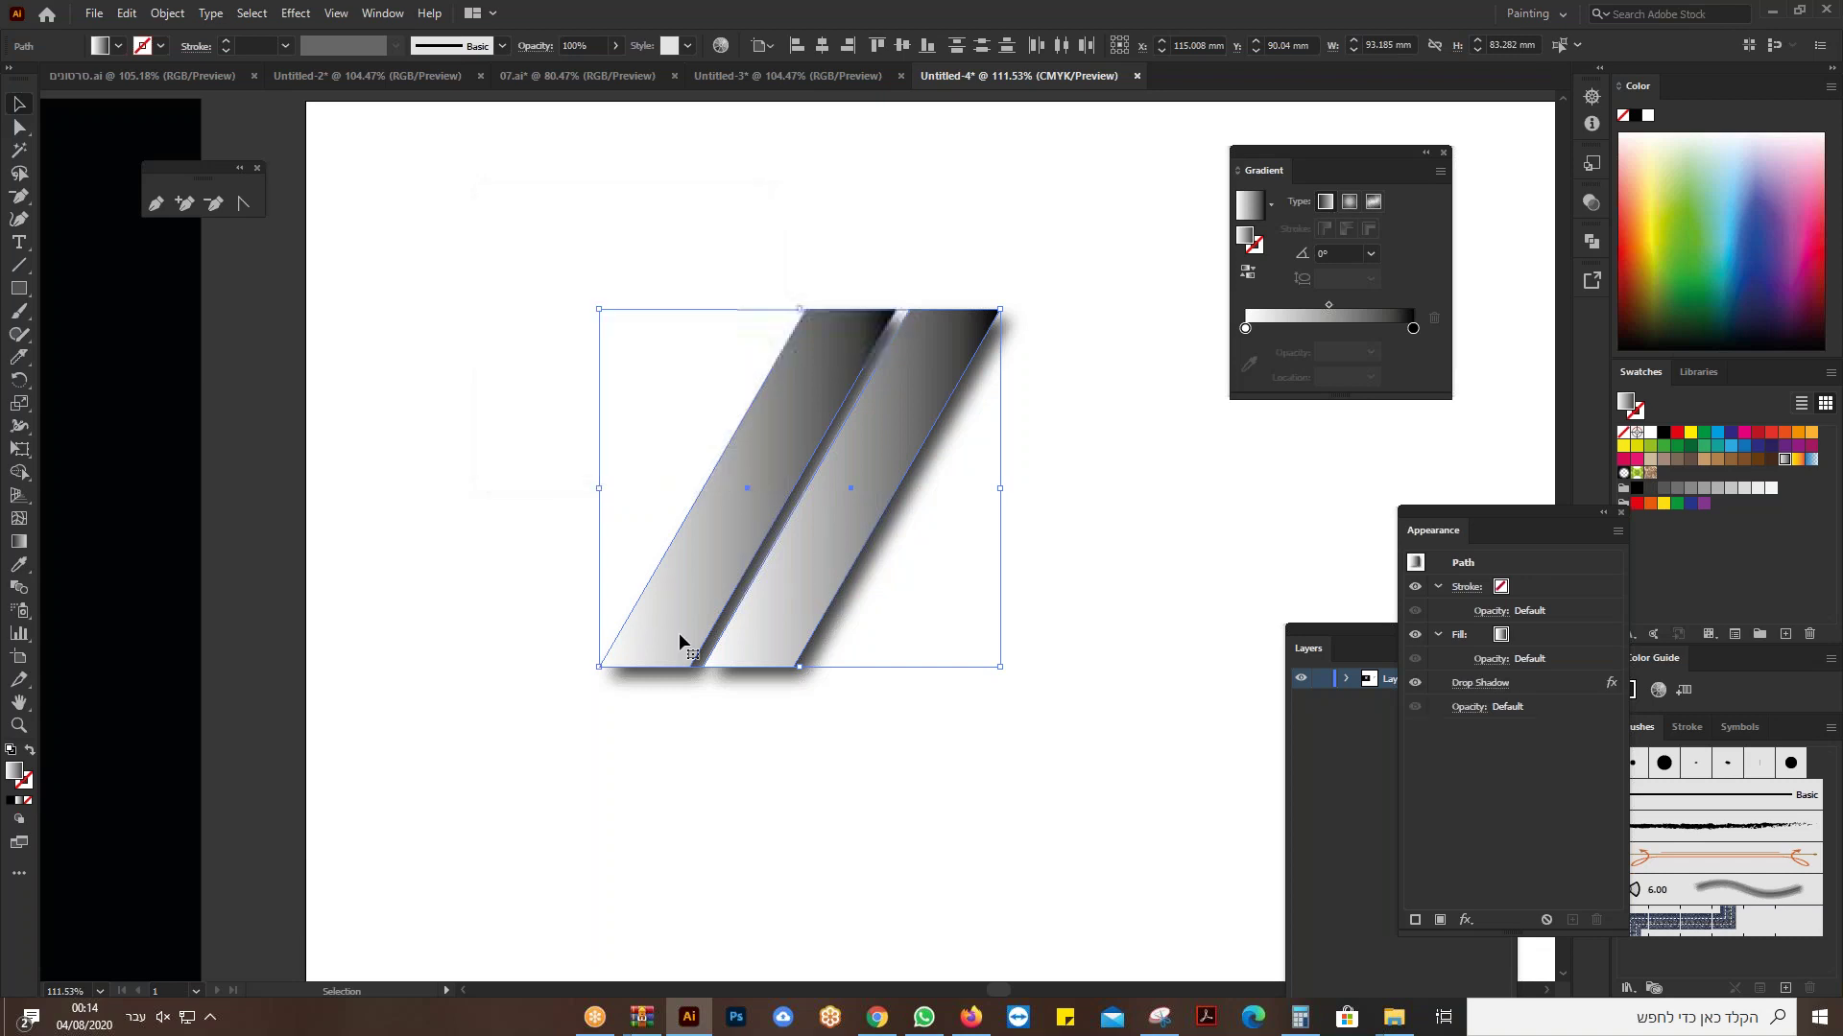
Step: Group the two slanted bars and move the group about 19 mm to the right
key(space)
drag(175, 637, 571, 573)
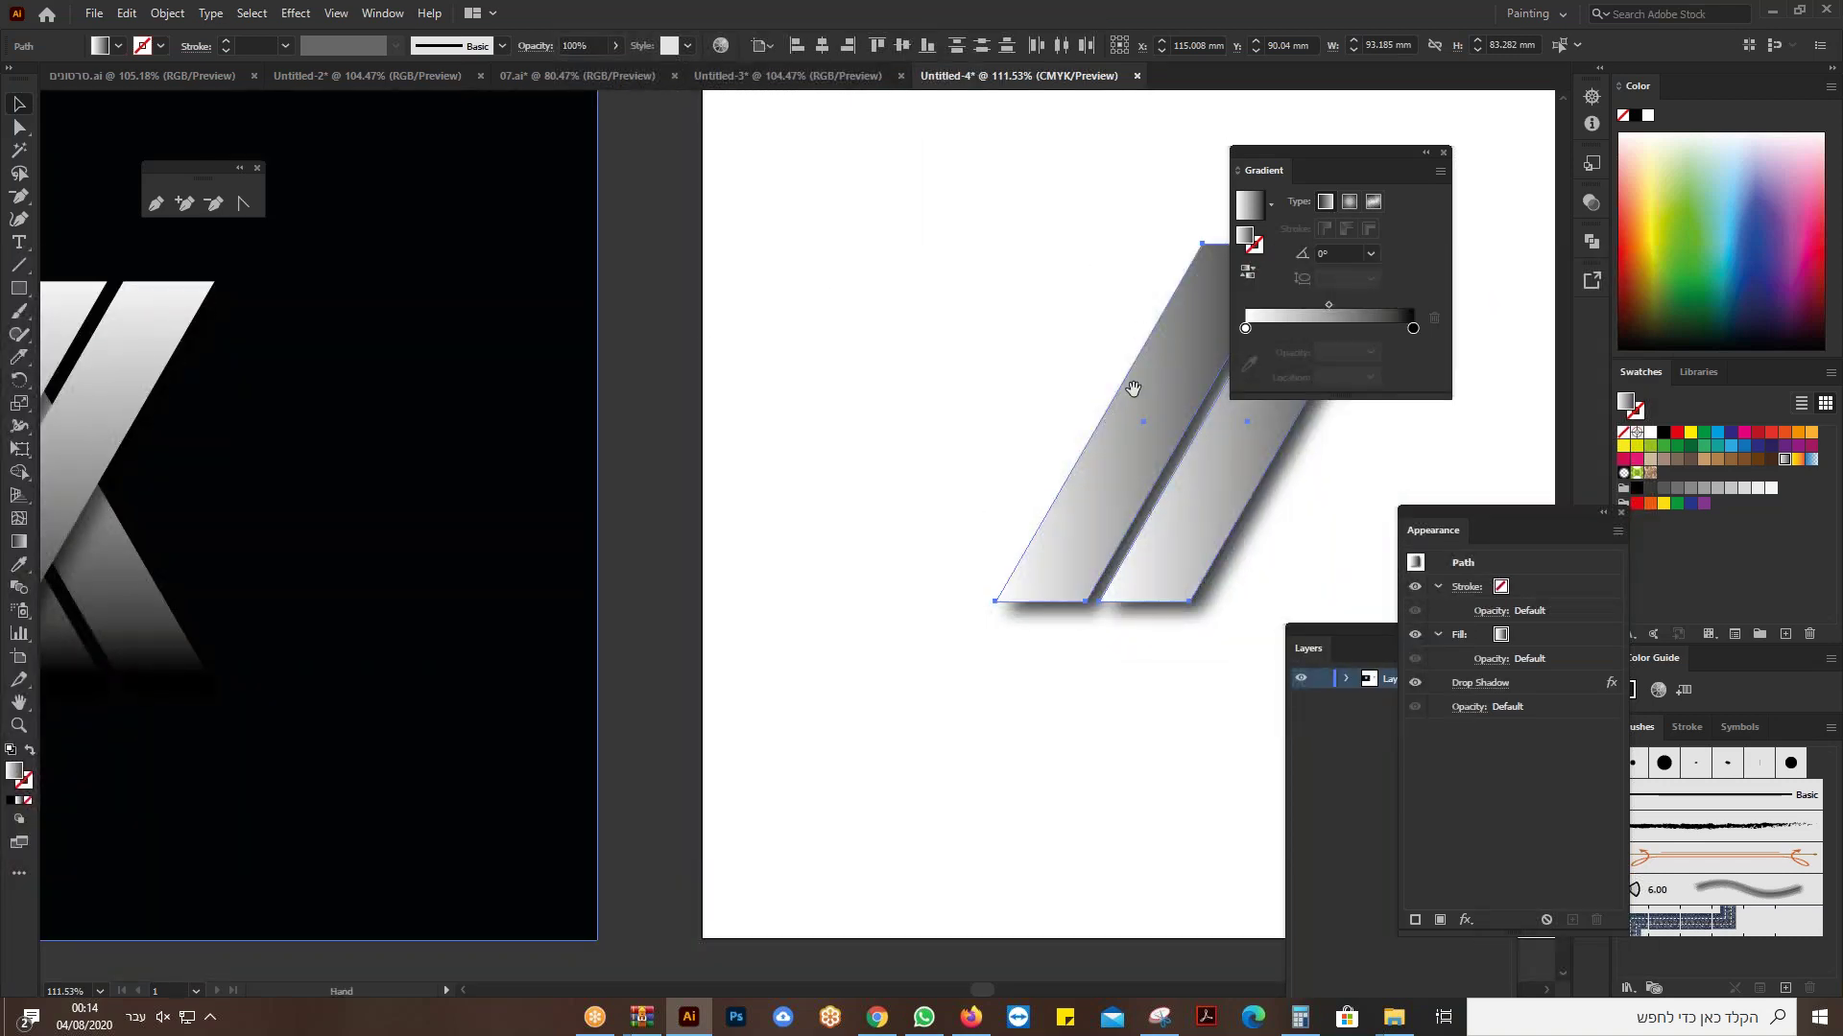
drag(370, 605, 806, 580)
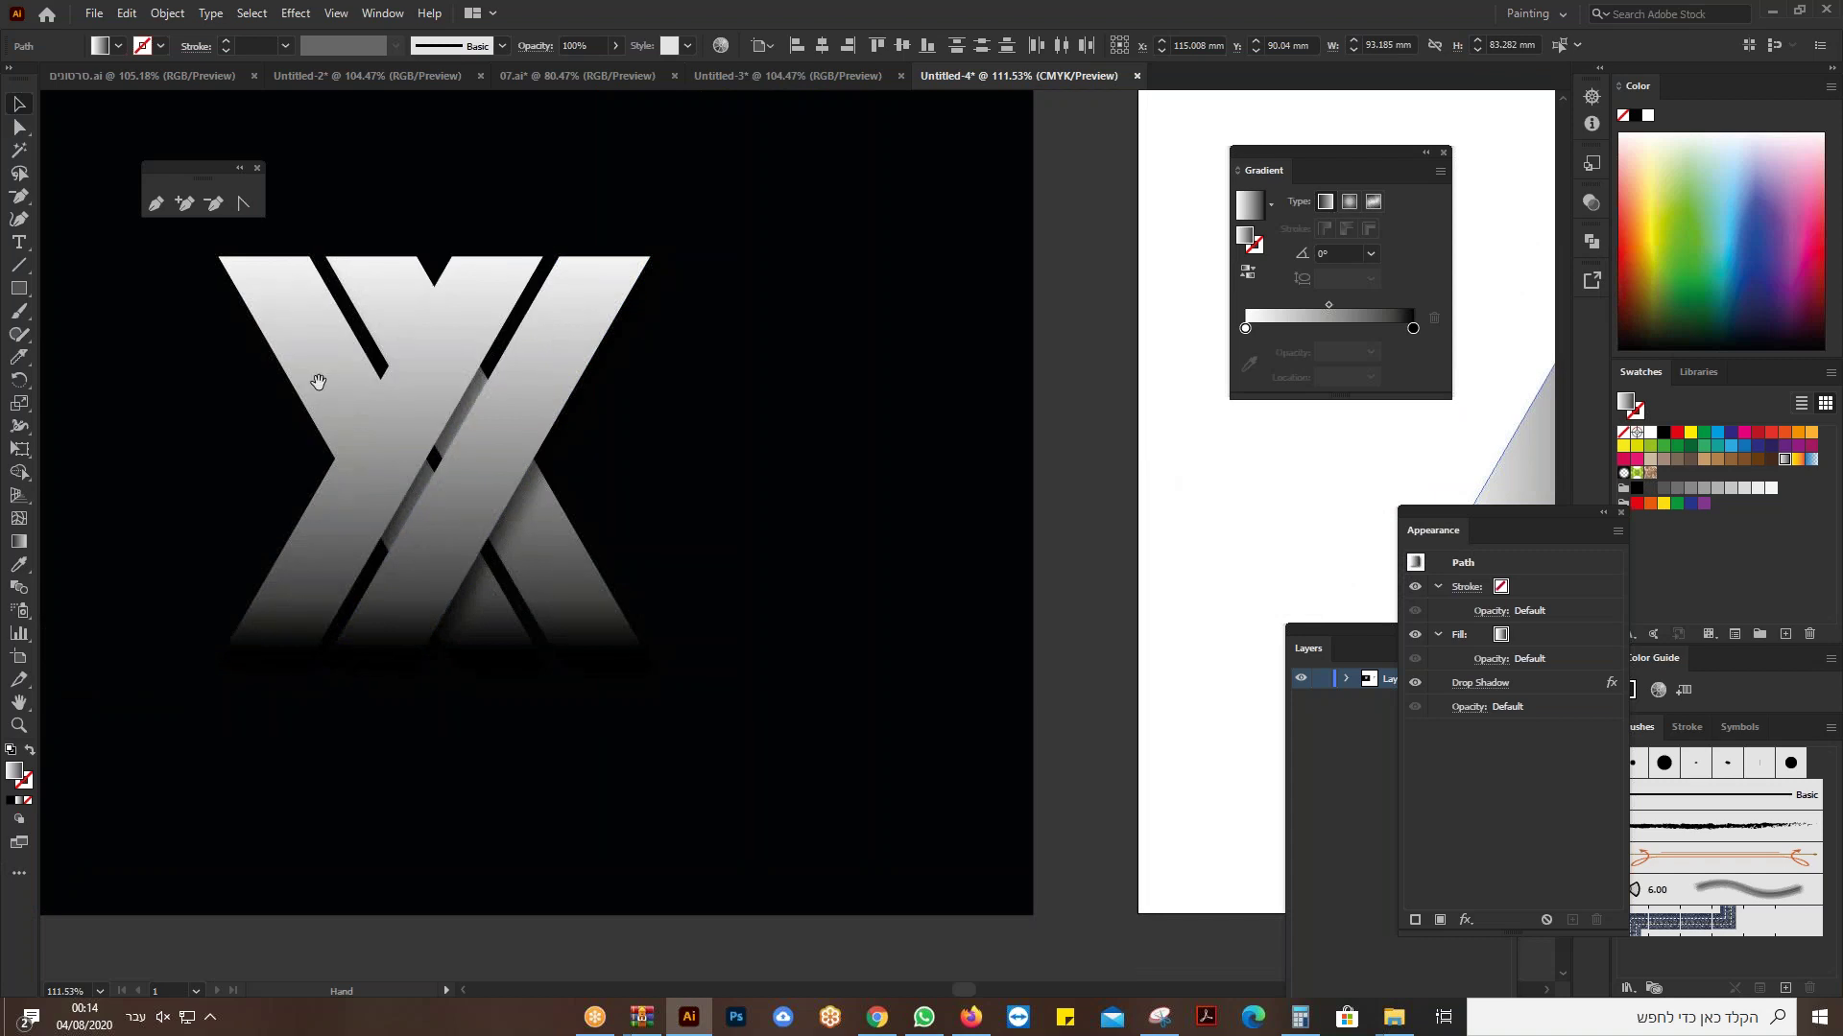
drag(962, 654, 662, 659)
drag(963, 614, 547, 612)
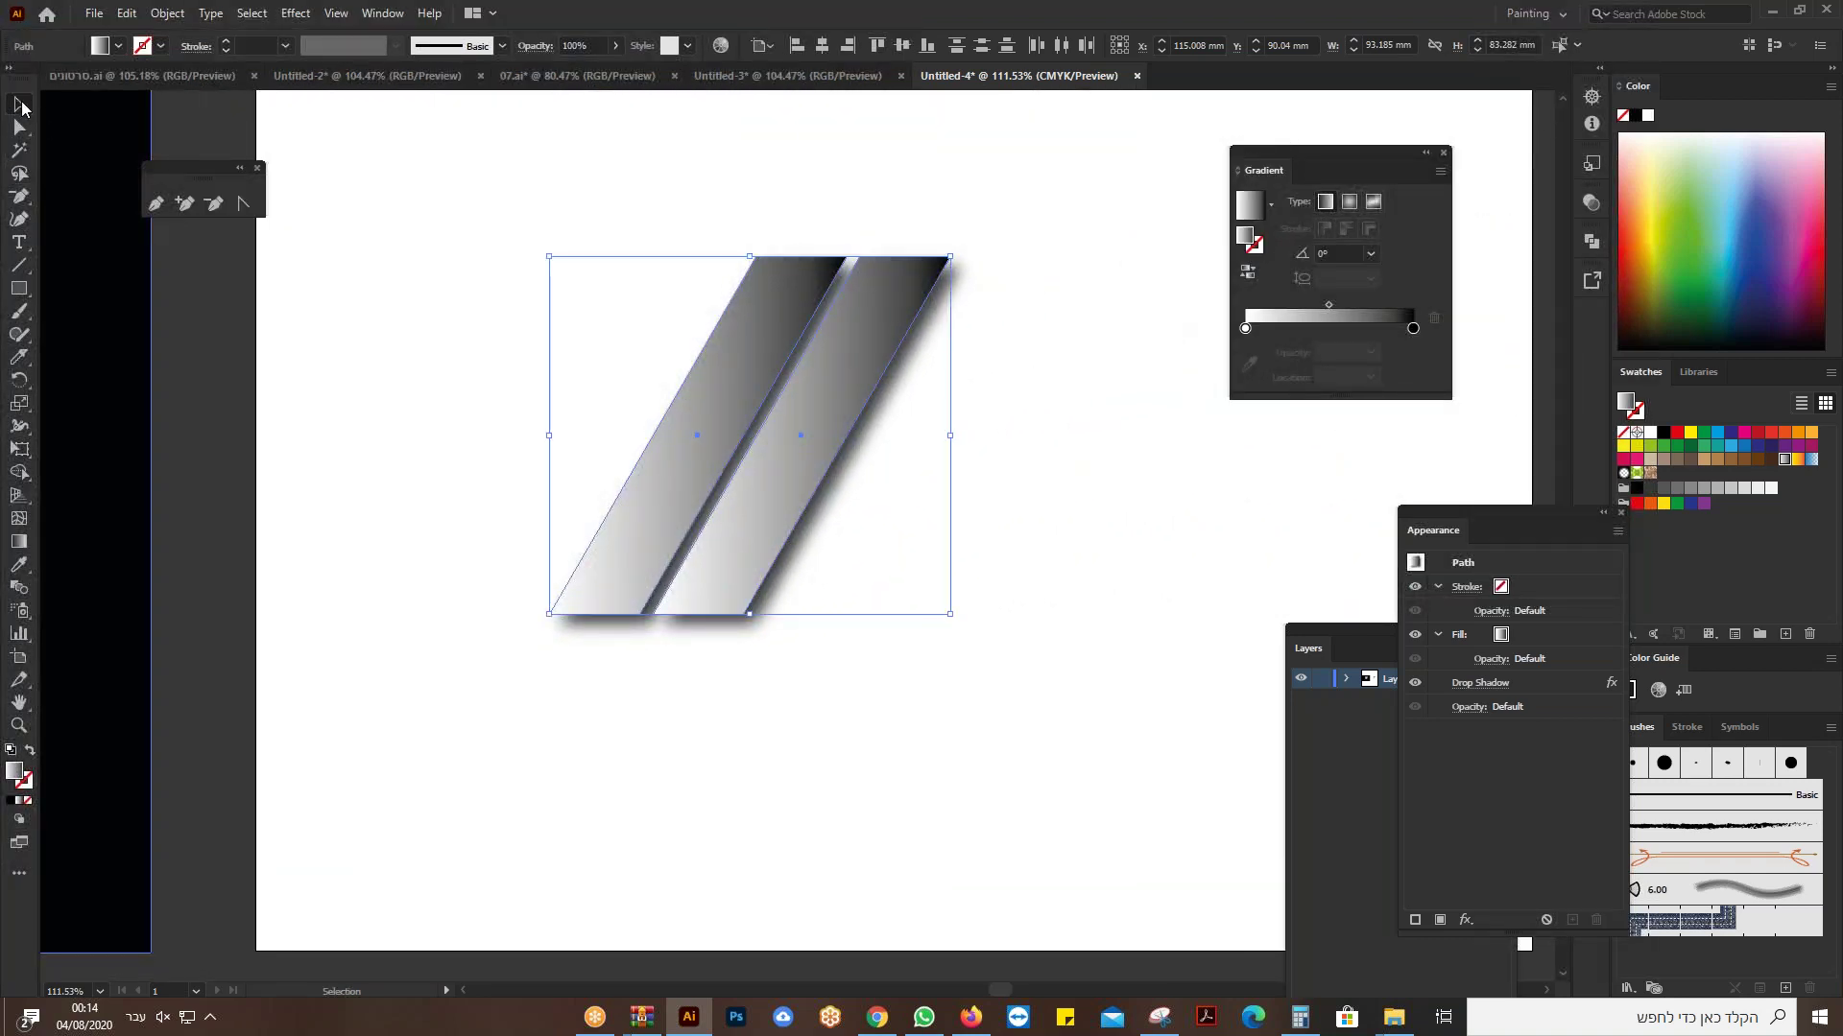
drag(492, 349, 1079, 540)
right_click(823, 384)
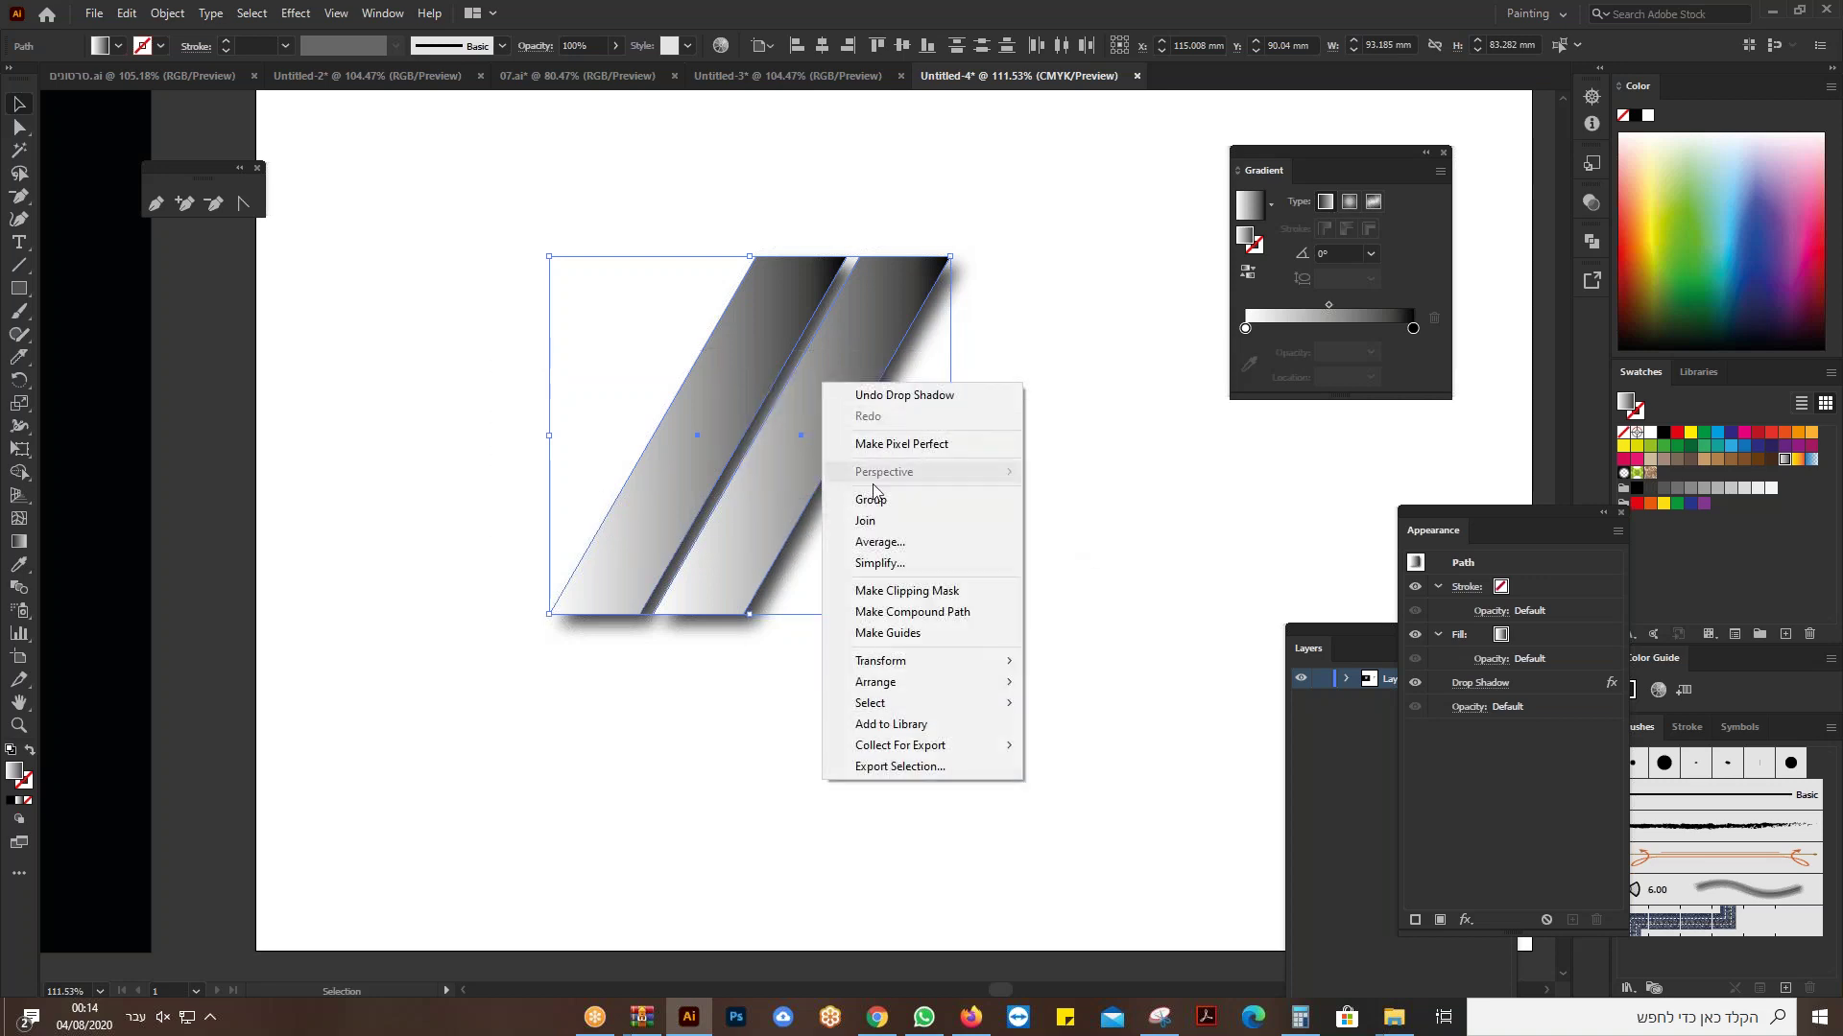
click(871, 499)
drag(817, 451, 899, 450)
Step: Create a reflected copy of the grouped bars across the vertical axis to form a crossed X shape
right_click(897, 443)
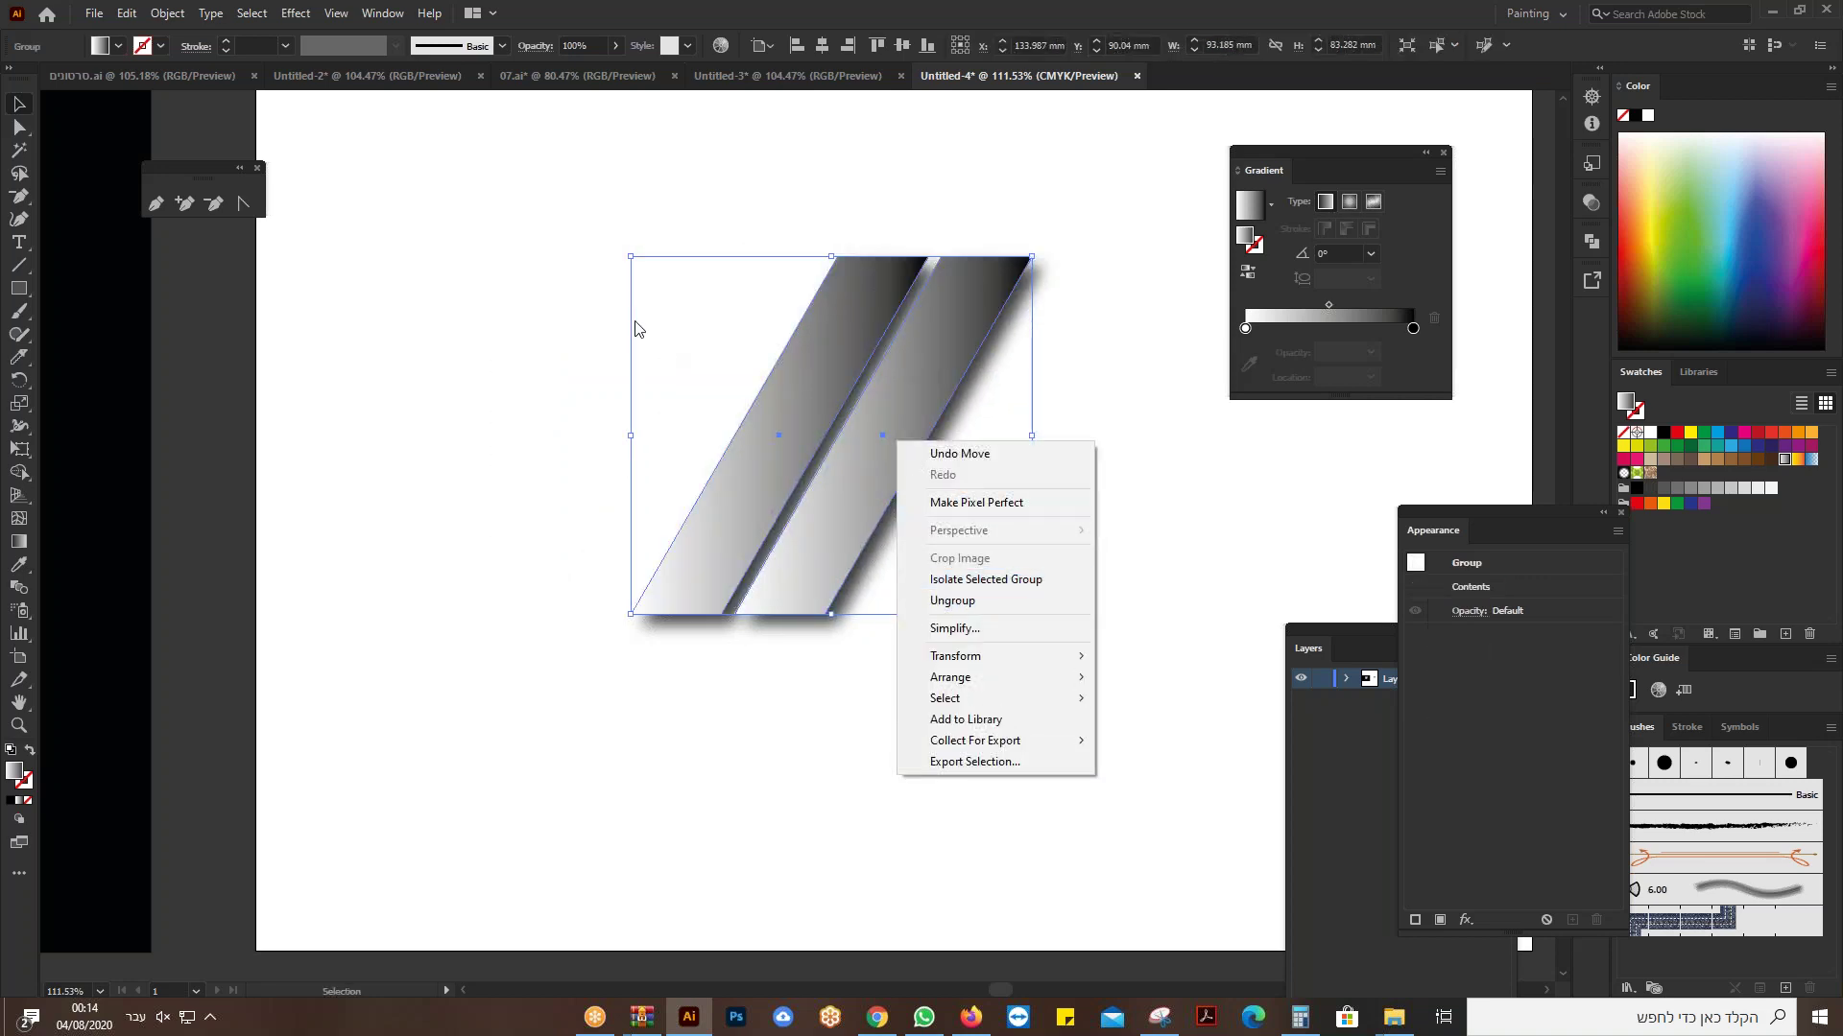
click(561, 309)
drag(561, 309, 964, 474)
right_click(893, 377)
mouse_move(940, 601)
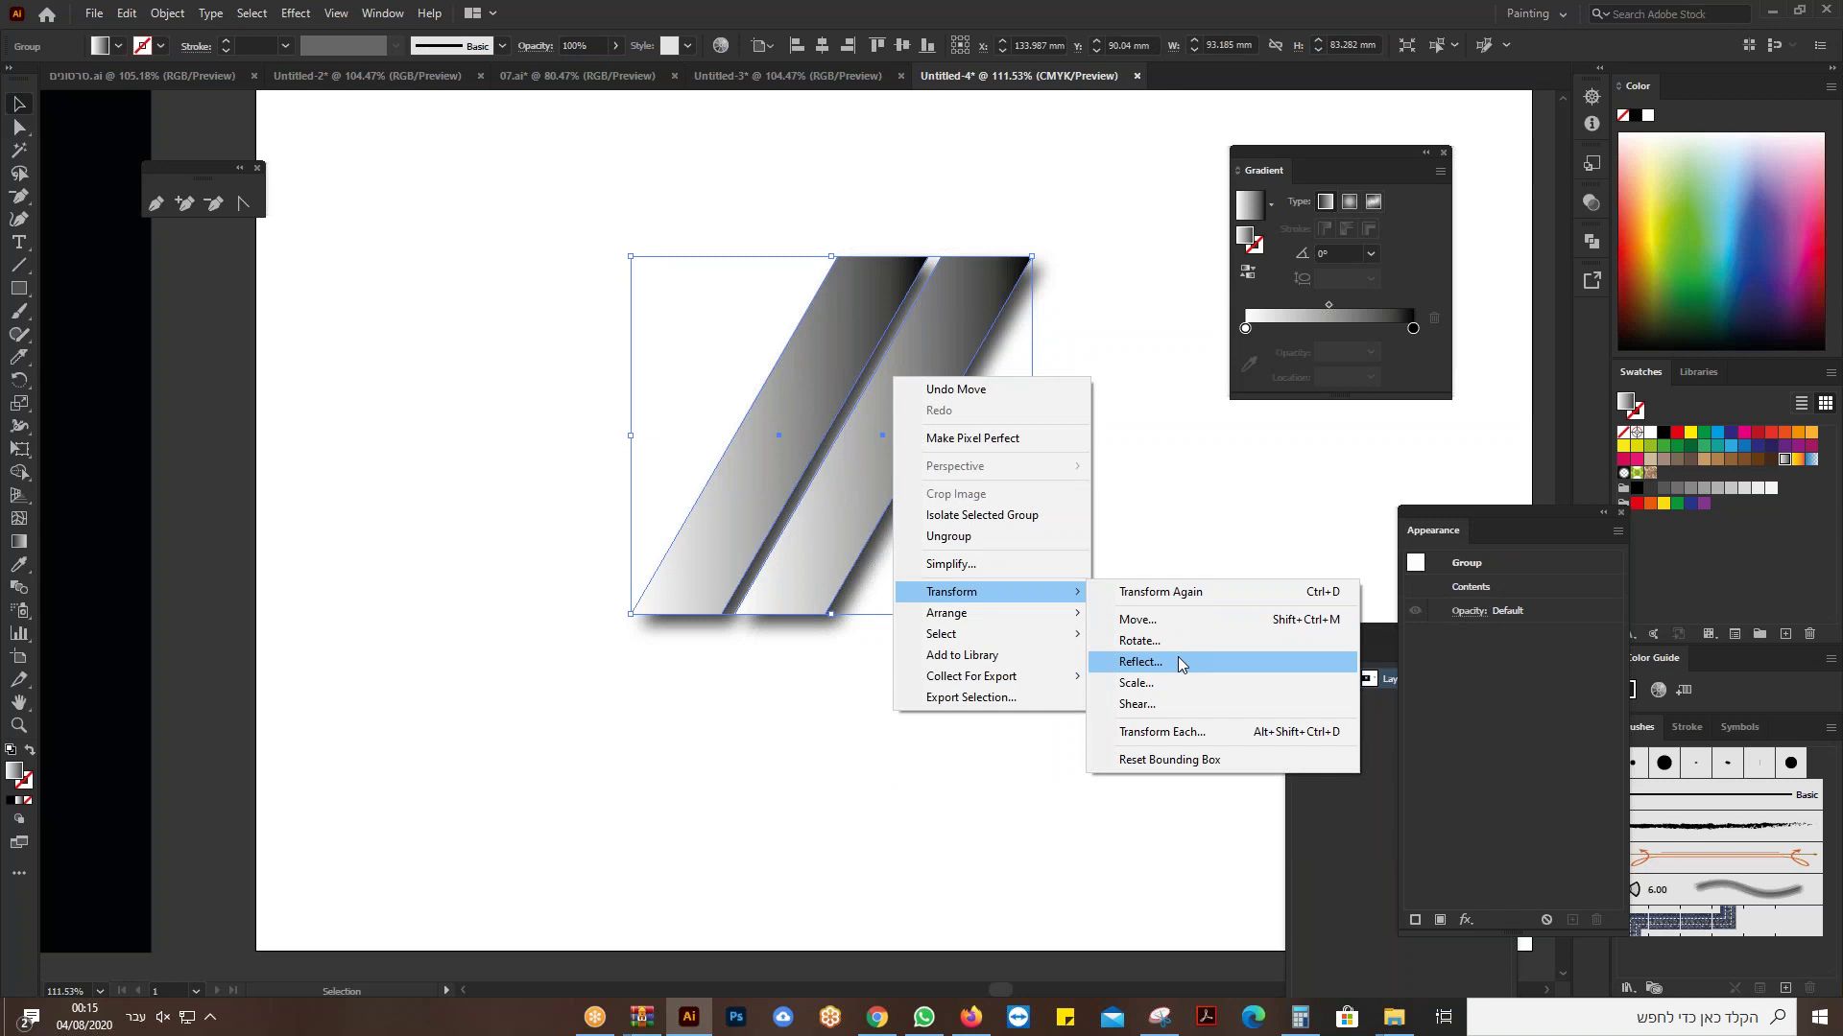
click(1179, 657)
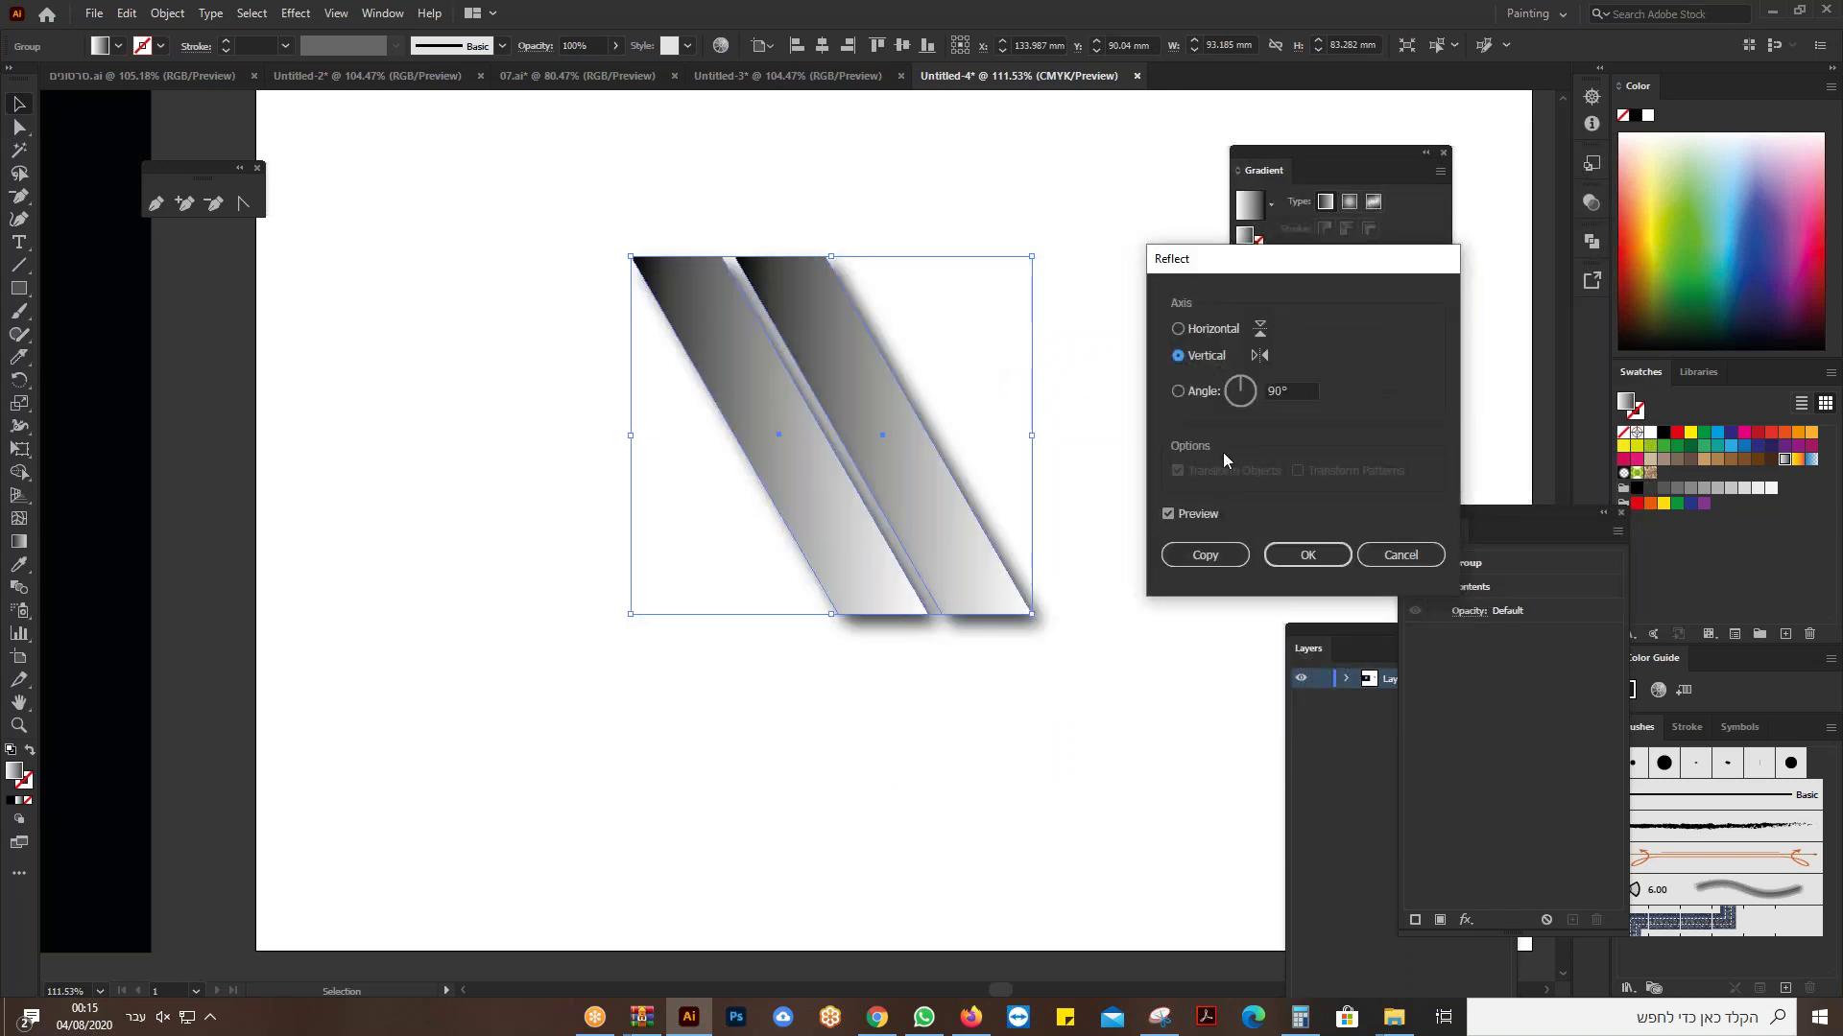
click(1167, 515)
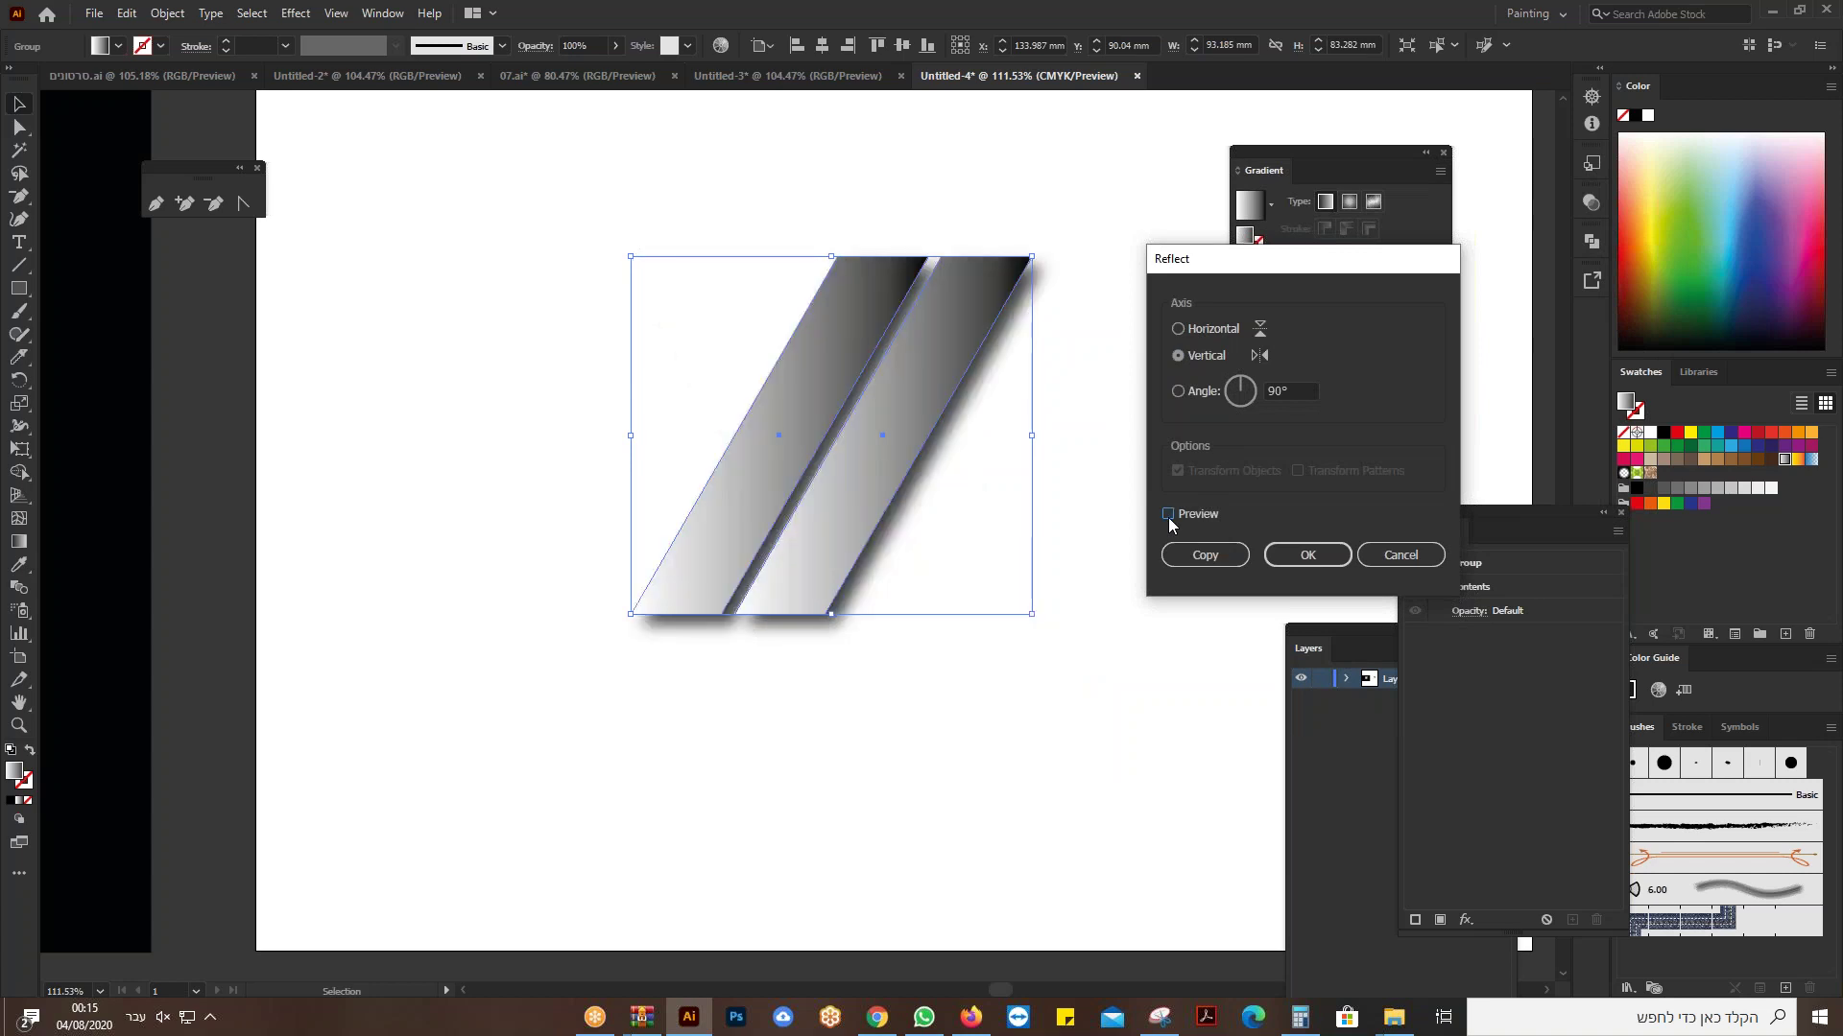
click(1167, 515)
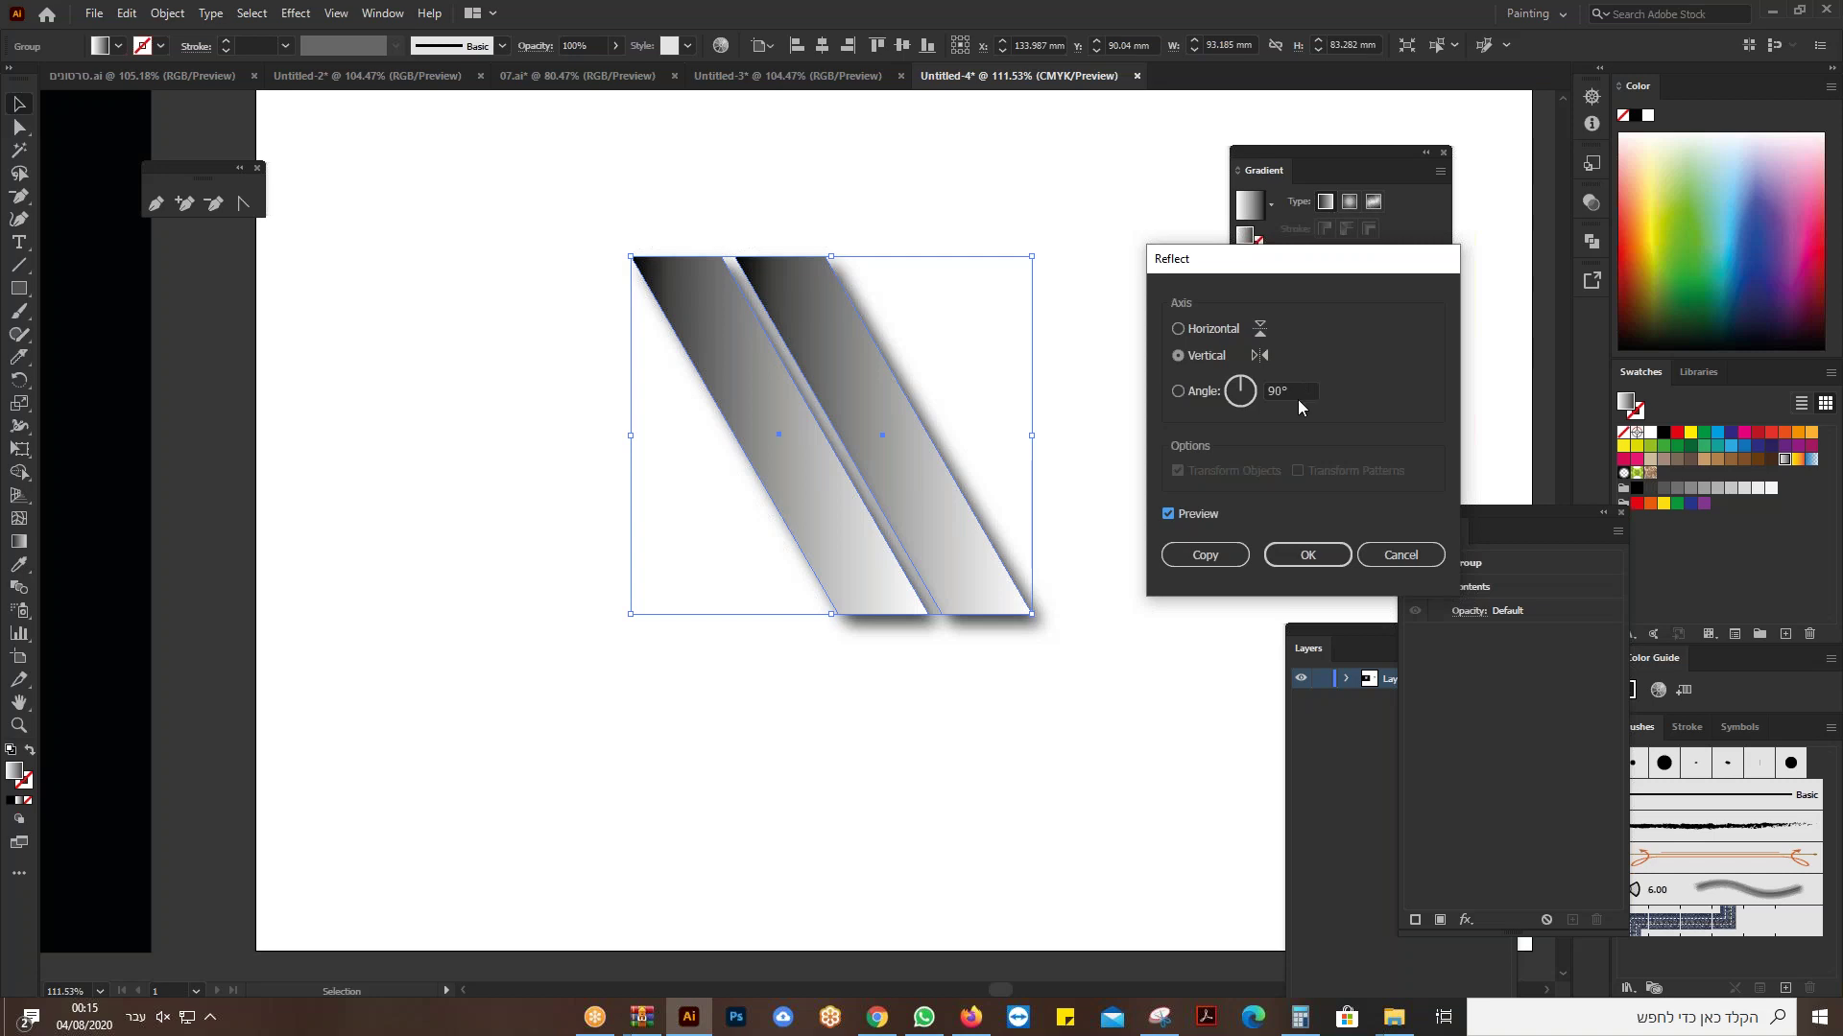
click(1206, 554)
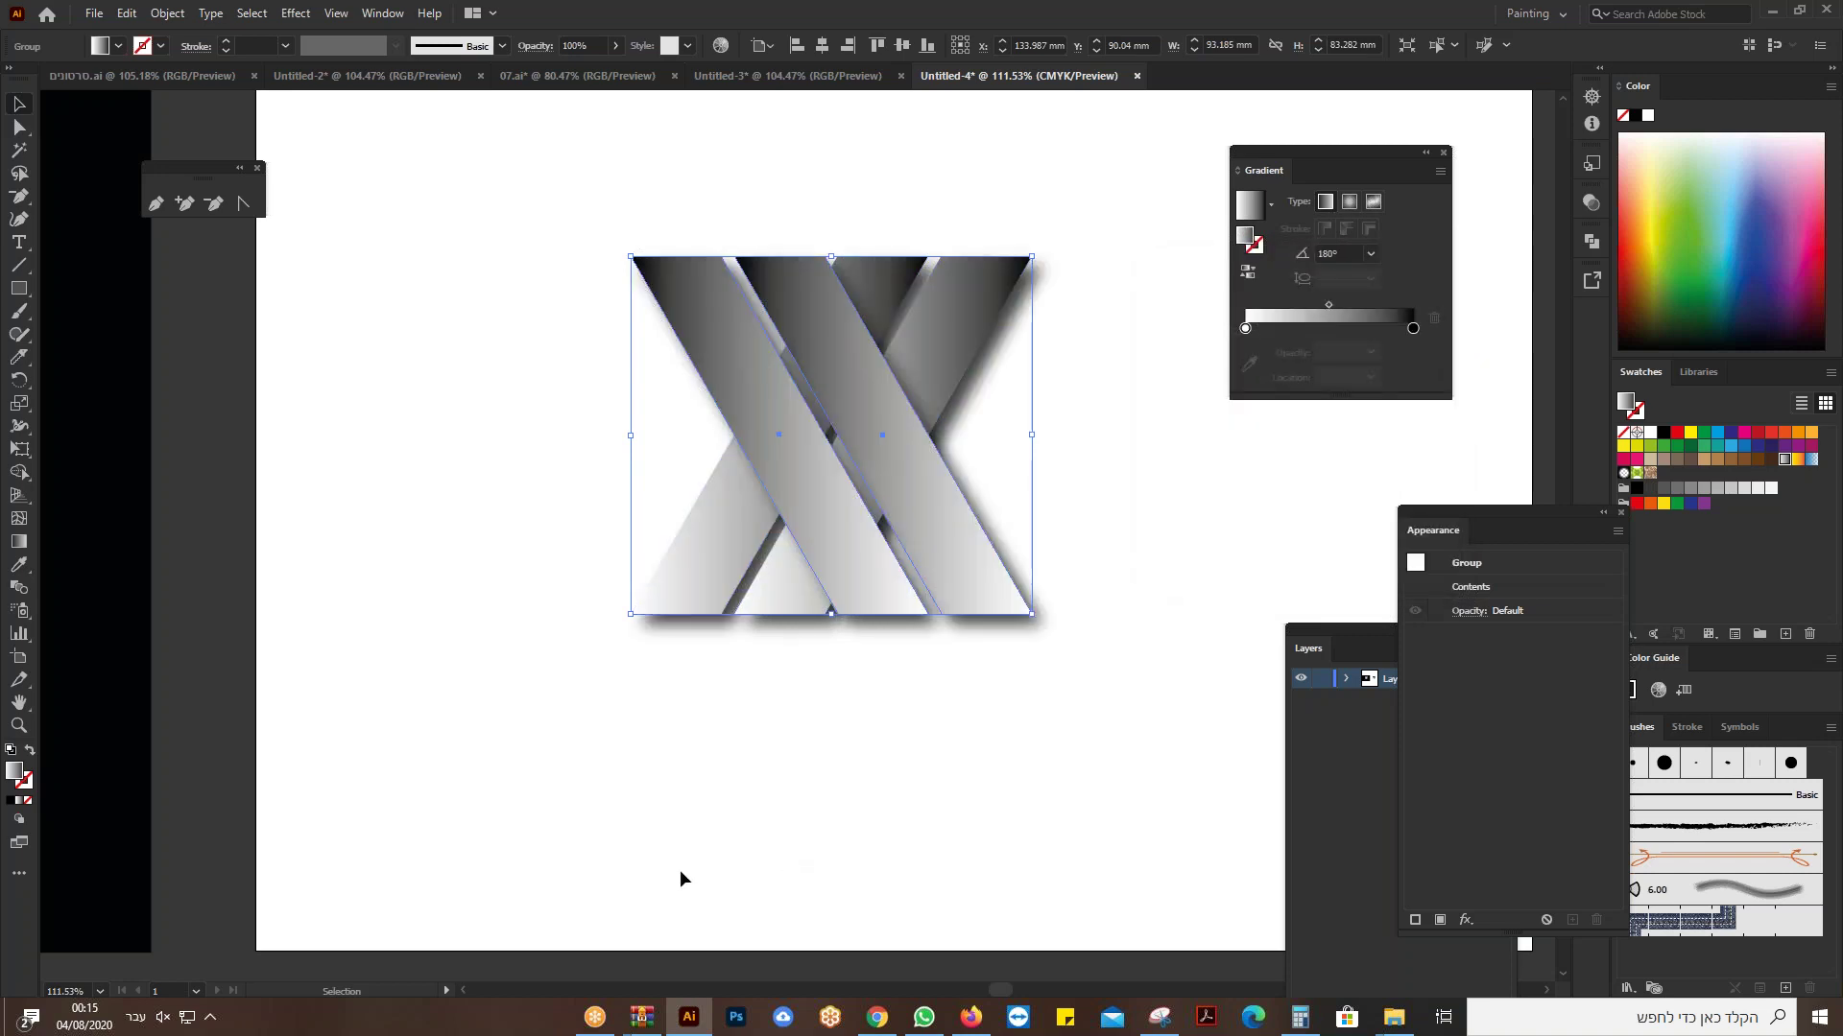
Step: Draw a rectangle about 297 × 210.5 mm covering the white artboard and fill it with black
key(a)
key(ctrl+0)
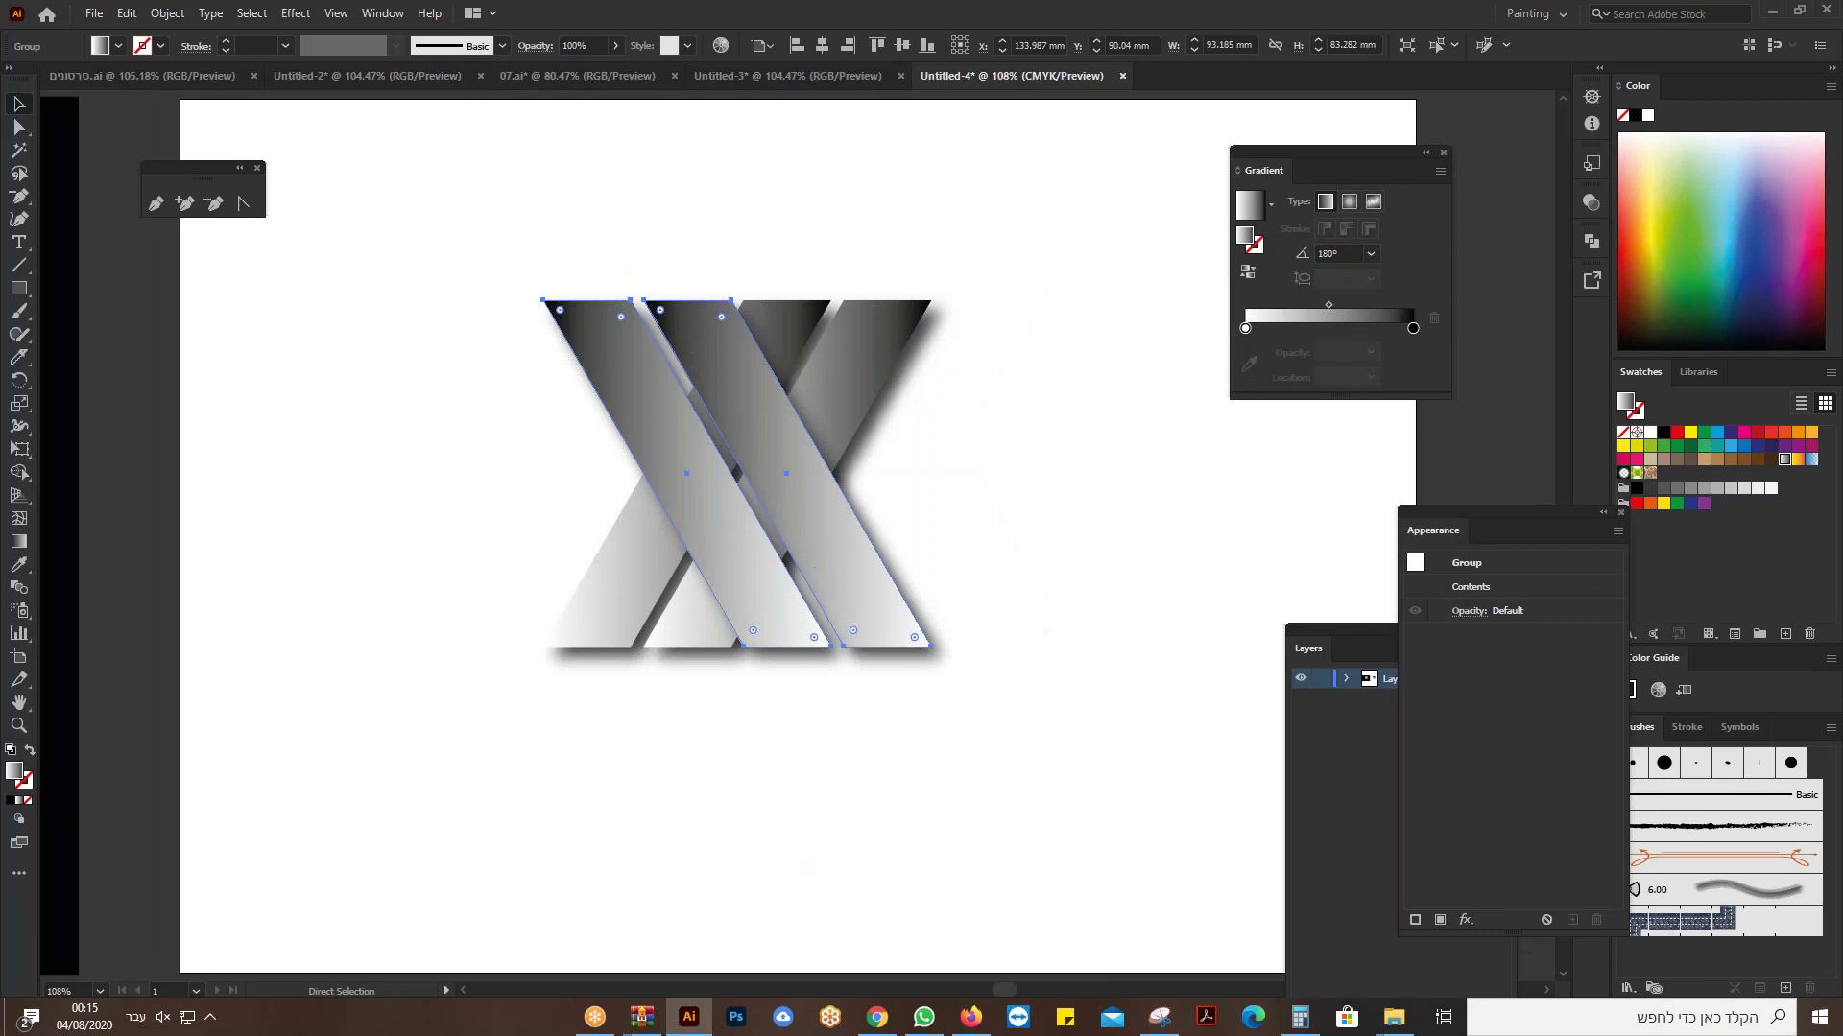
key(ctrl+minus)
key(ctrl+minus)
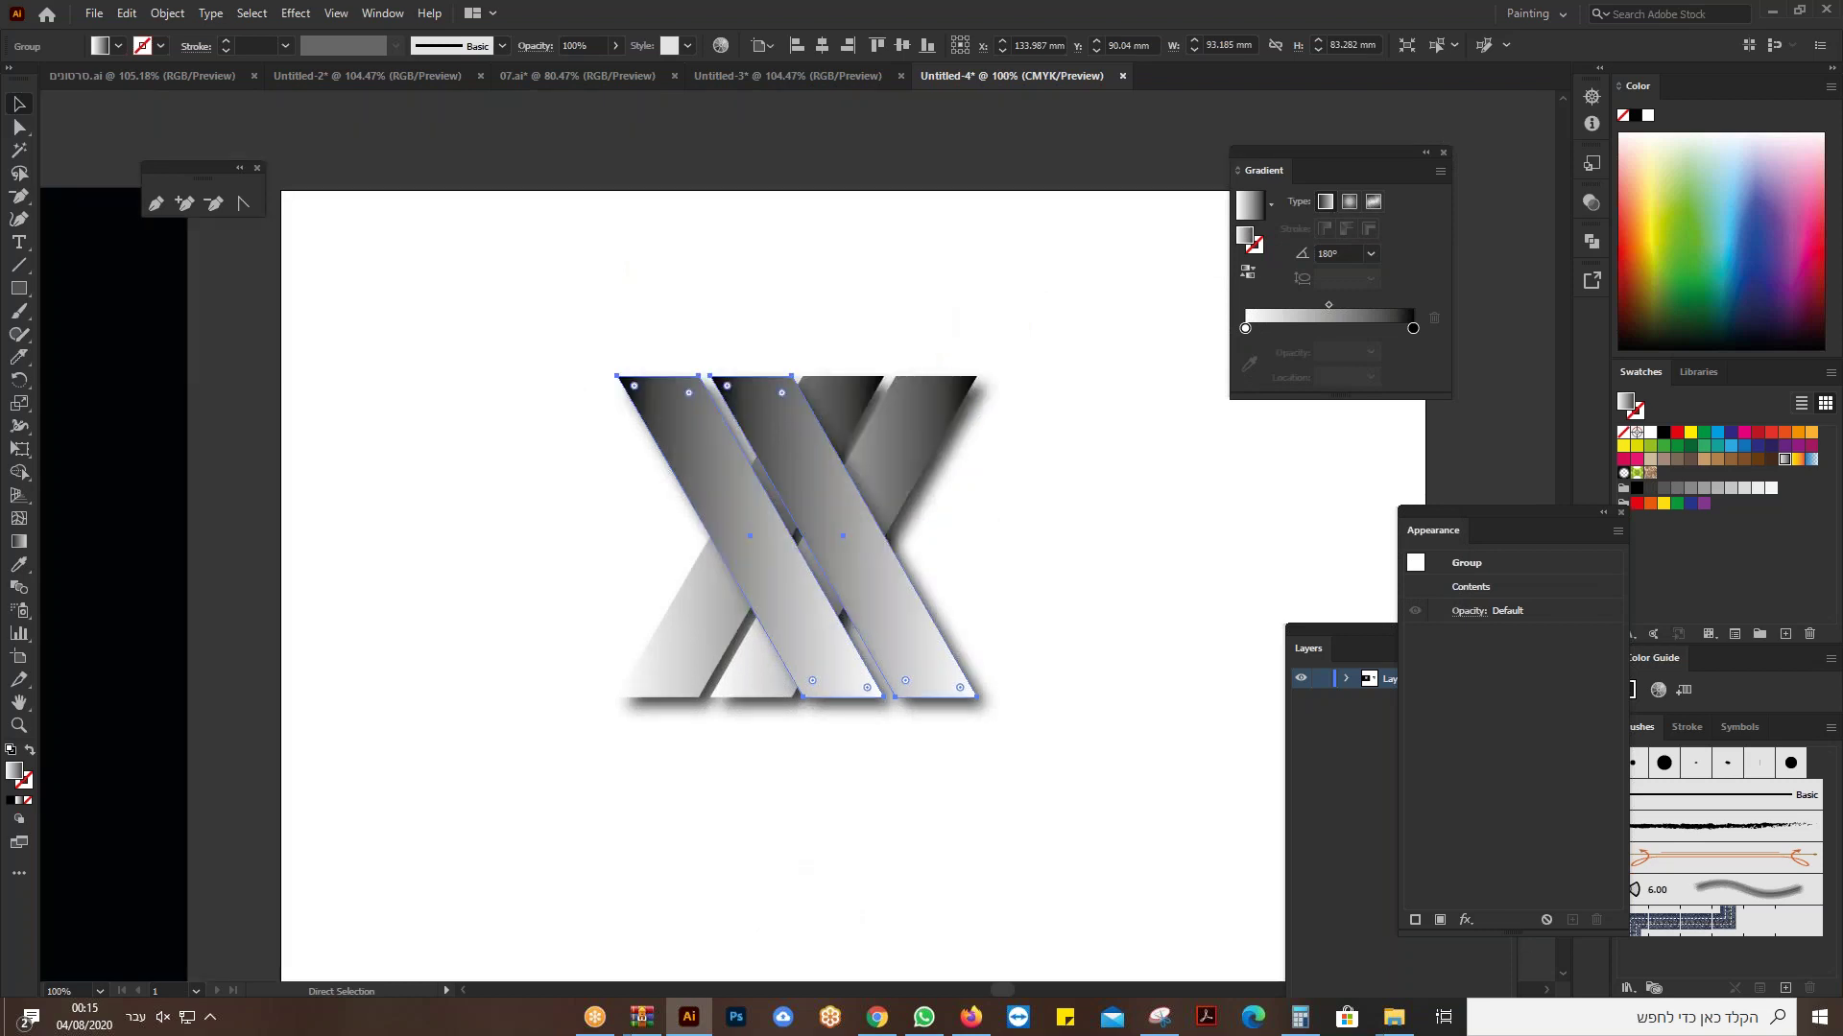
key(v)
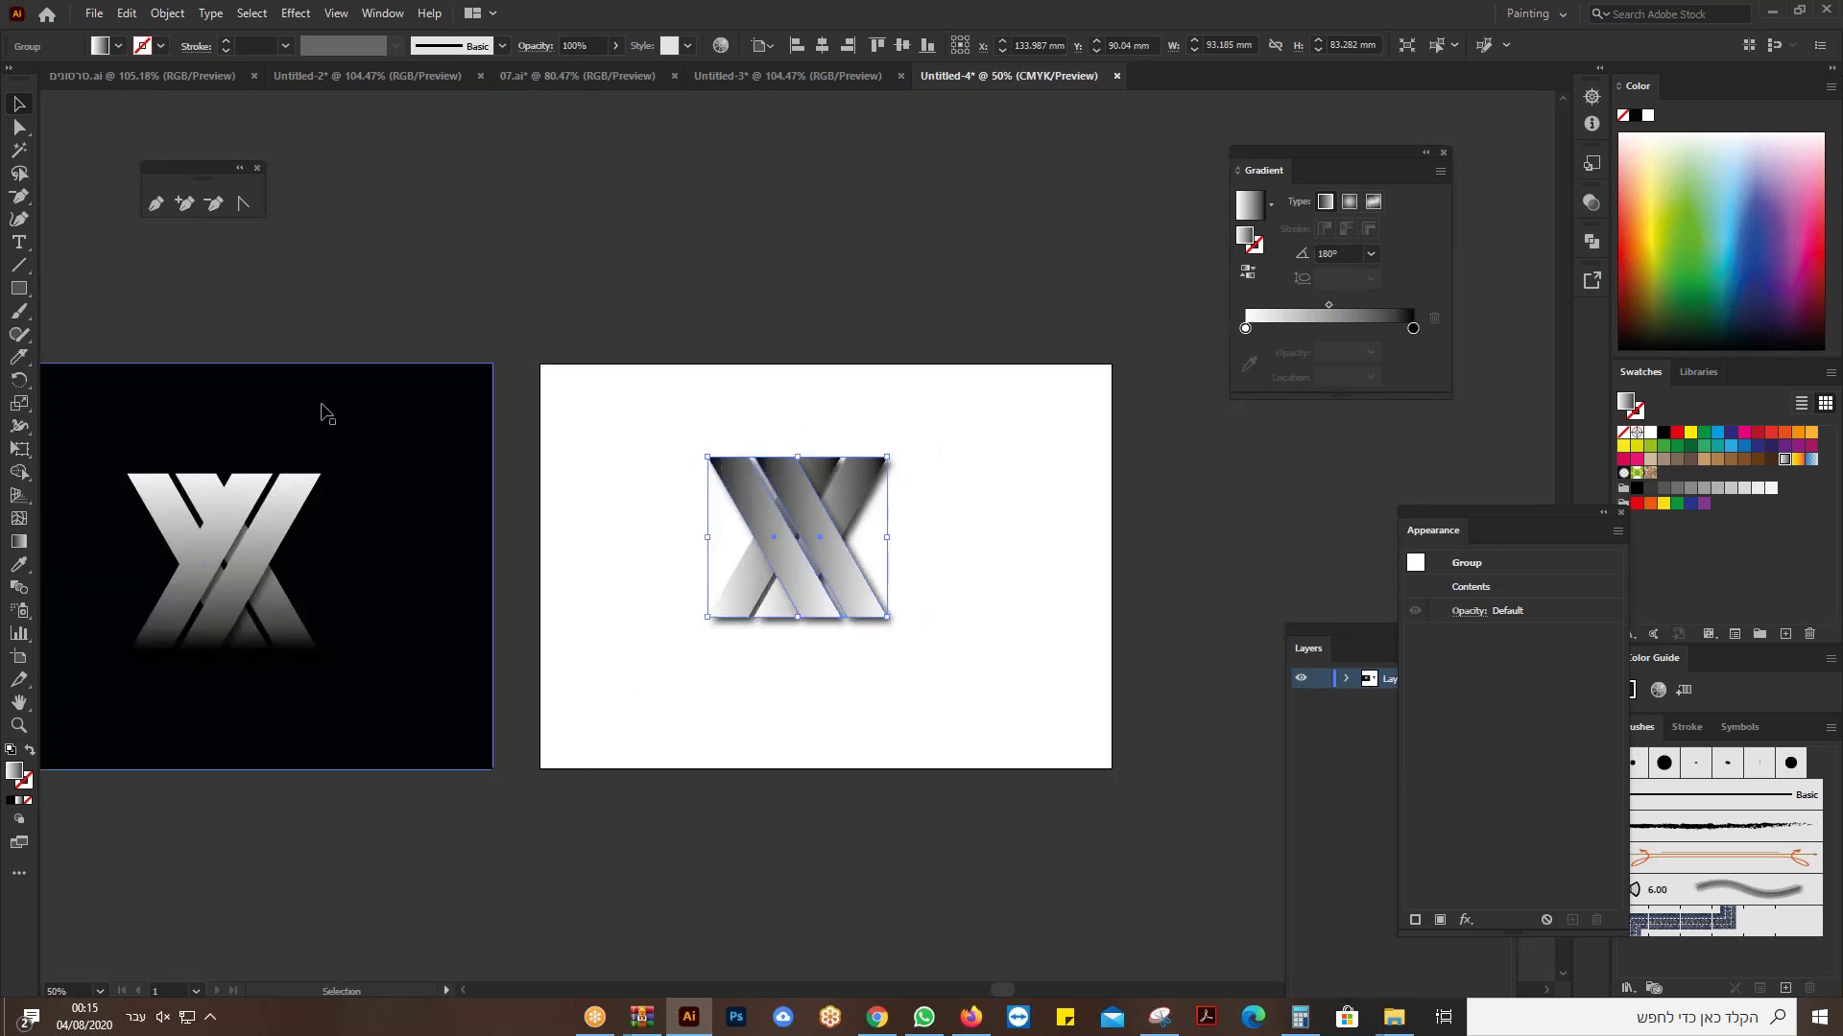
click(18, 291)
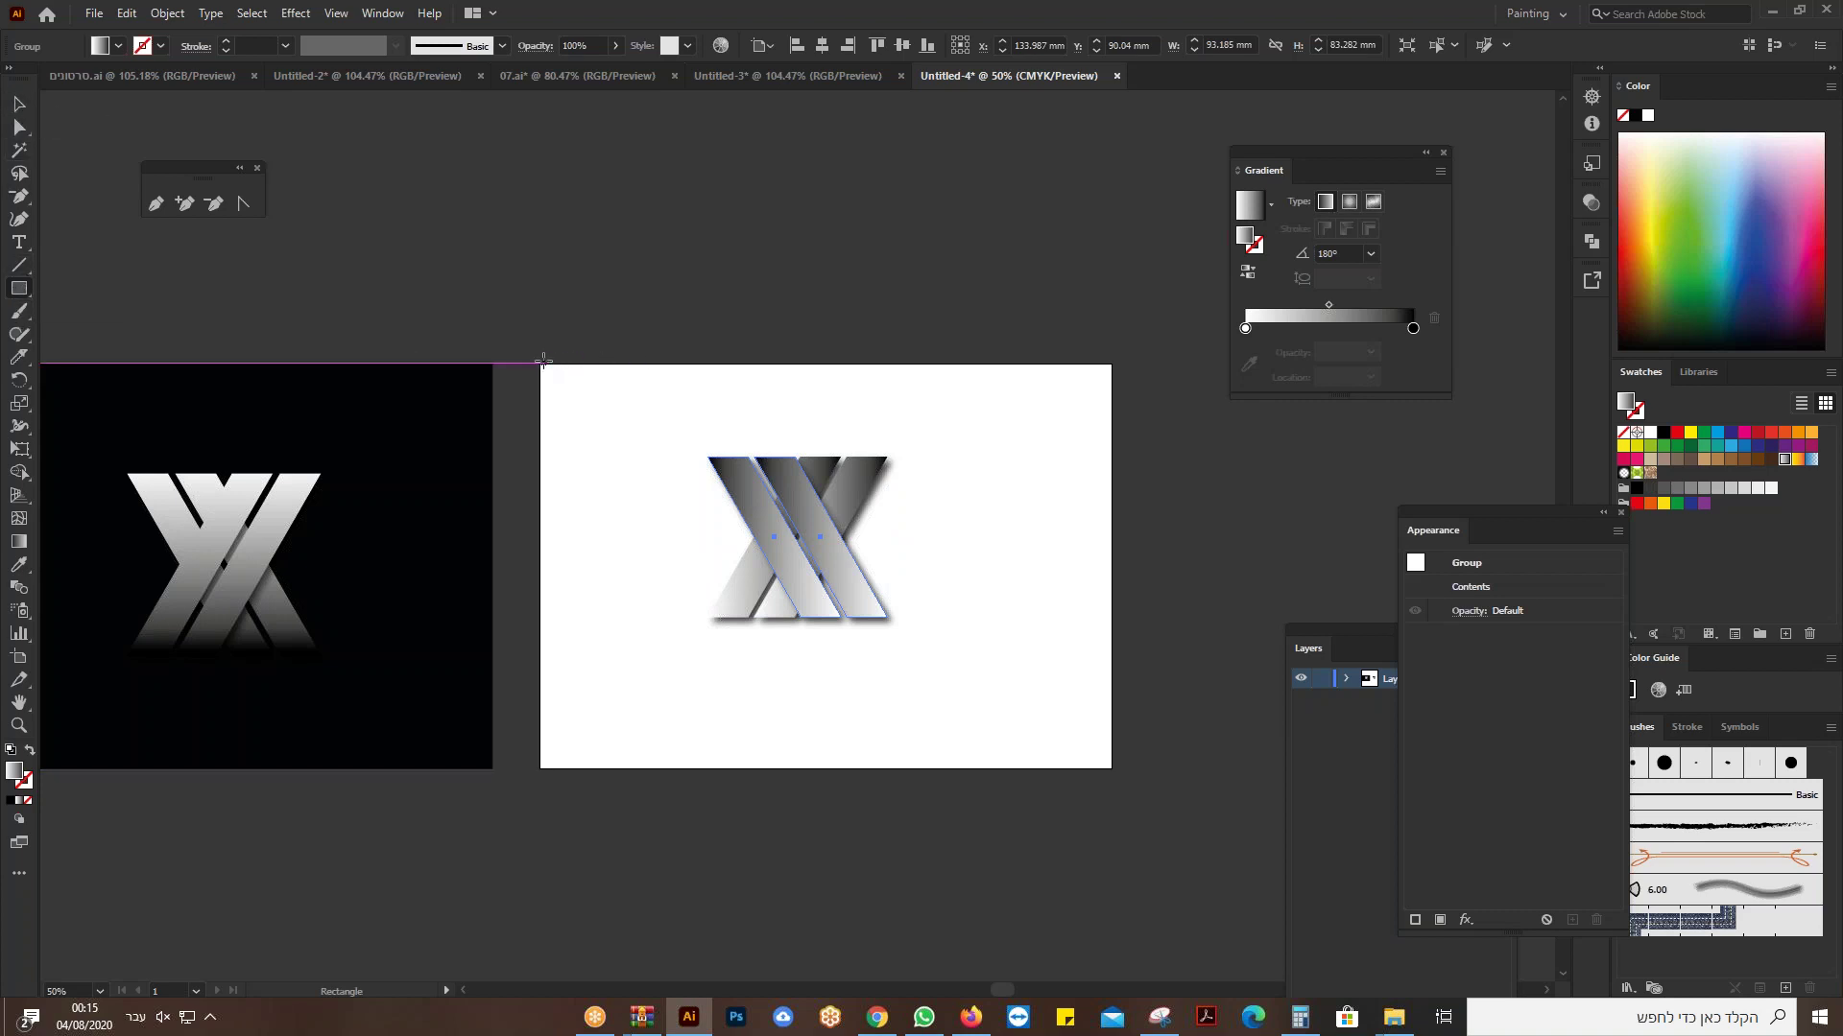
drag(544, 362, 1110, 764)
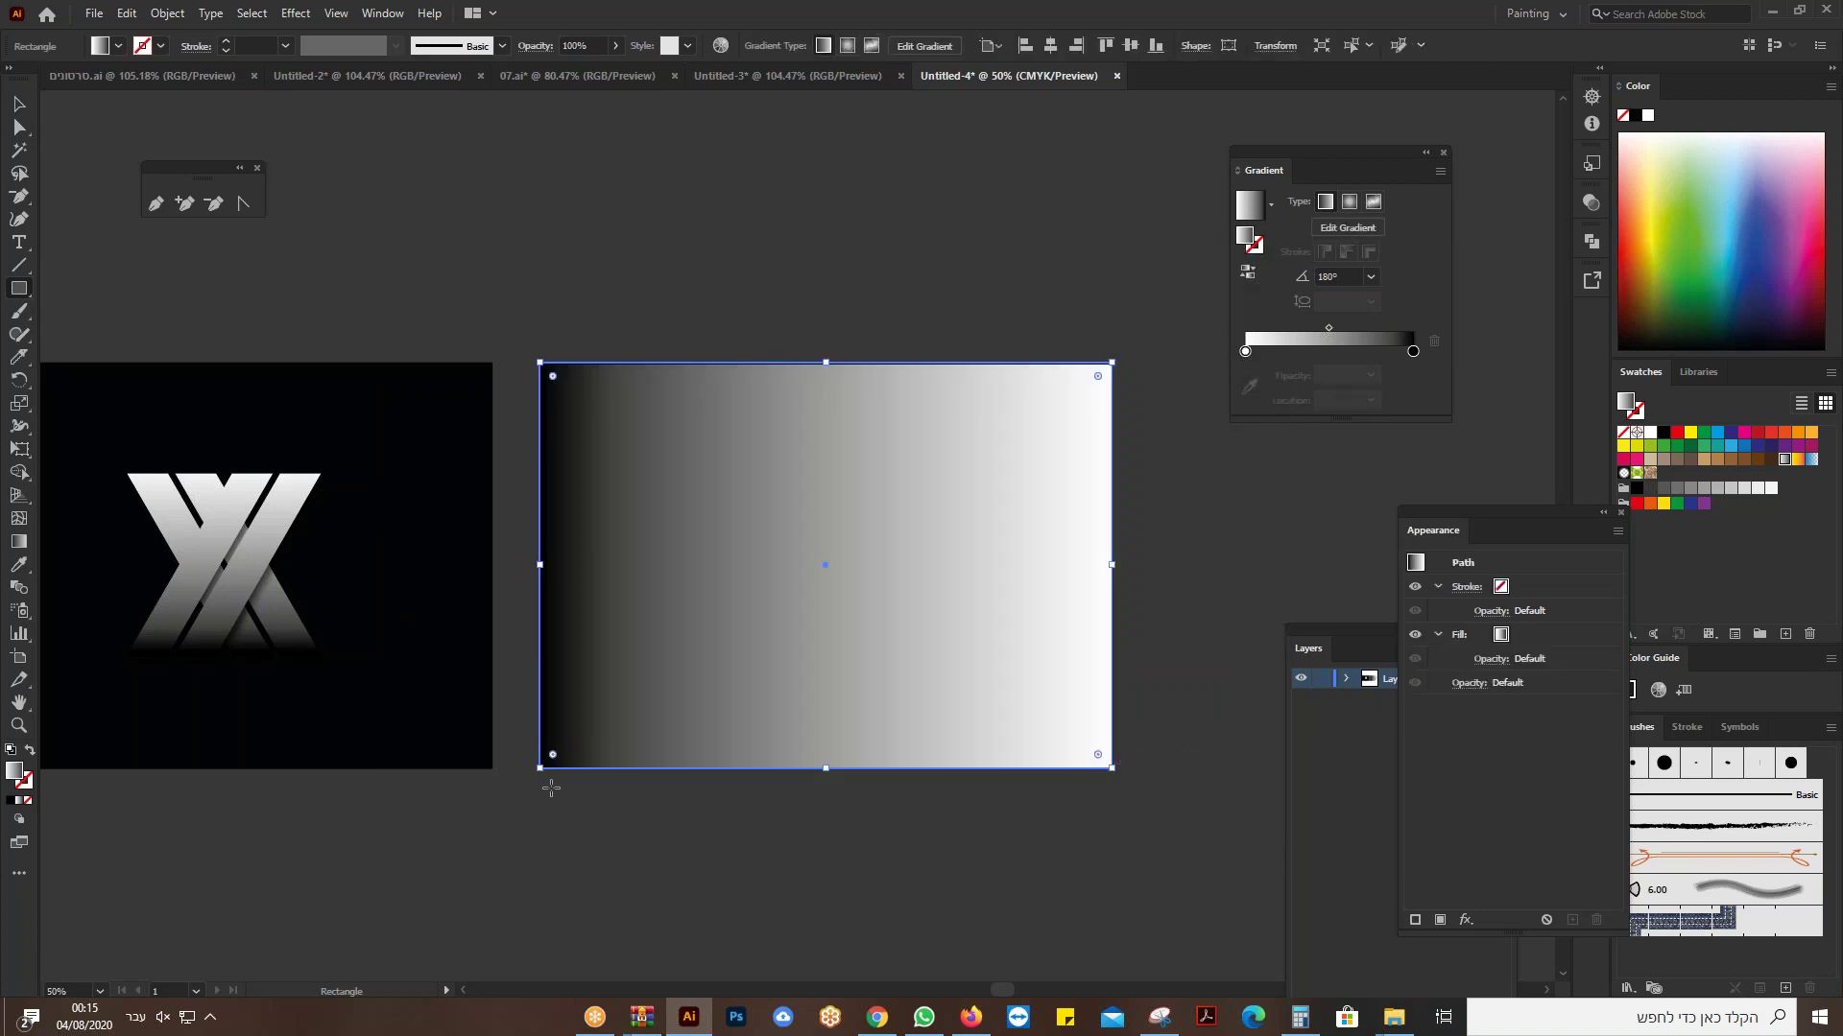
click(1663, 432)
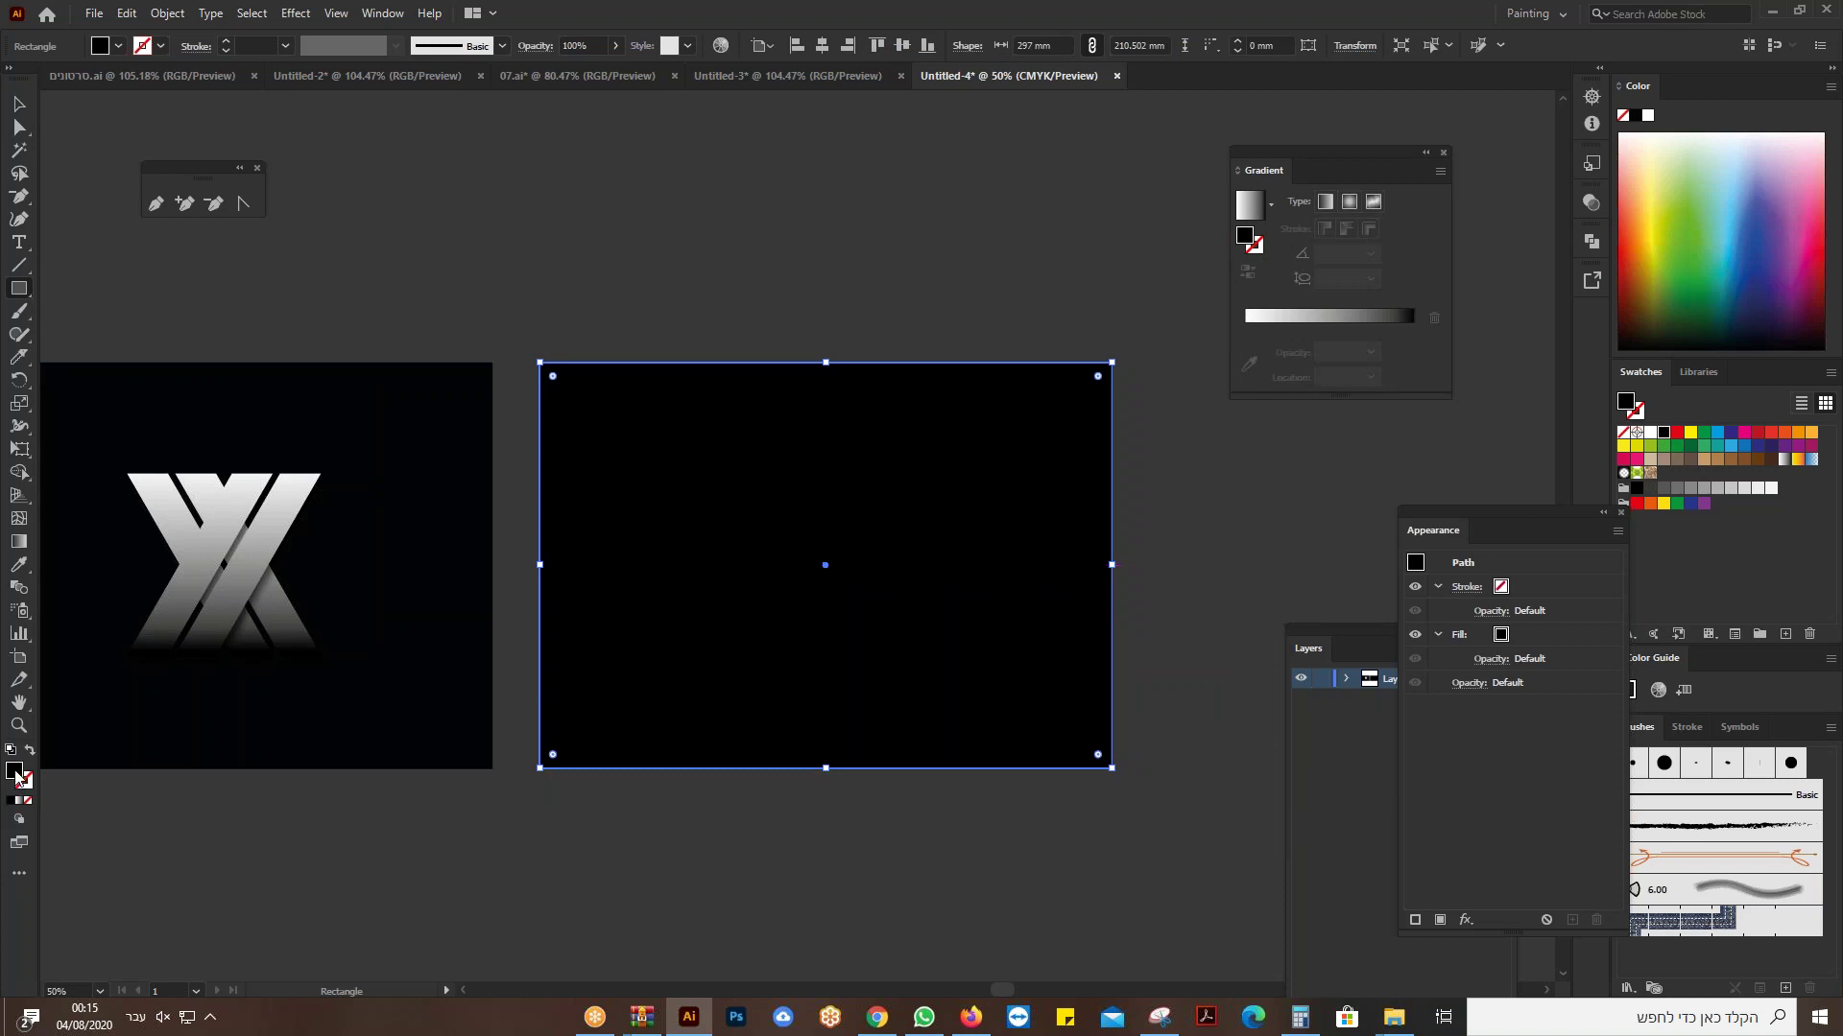
Step: Send the black rectangle to the back, behind the crossed gradient bars, and lock it
double_click(14, 772)
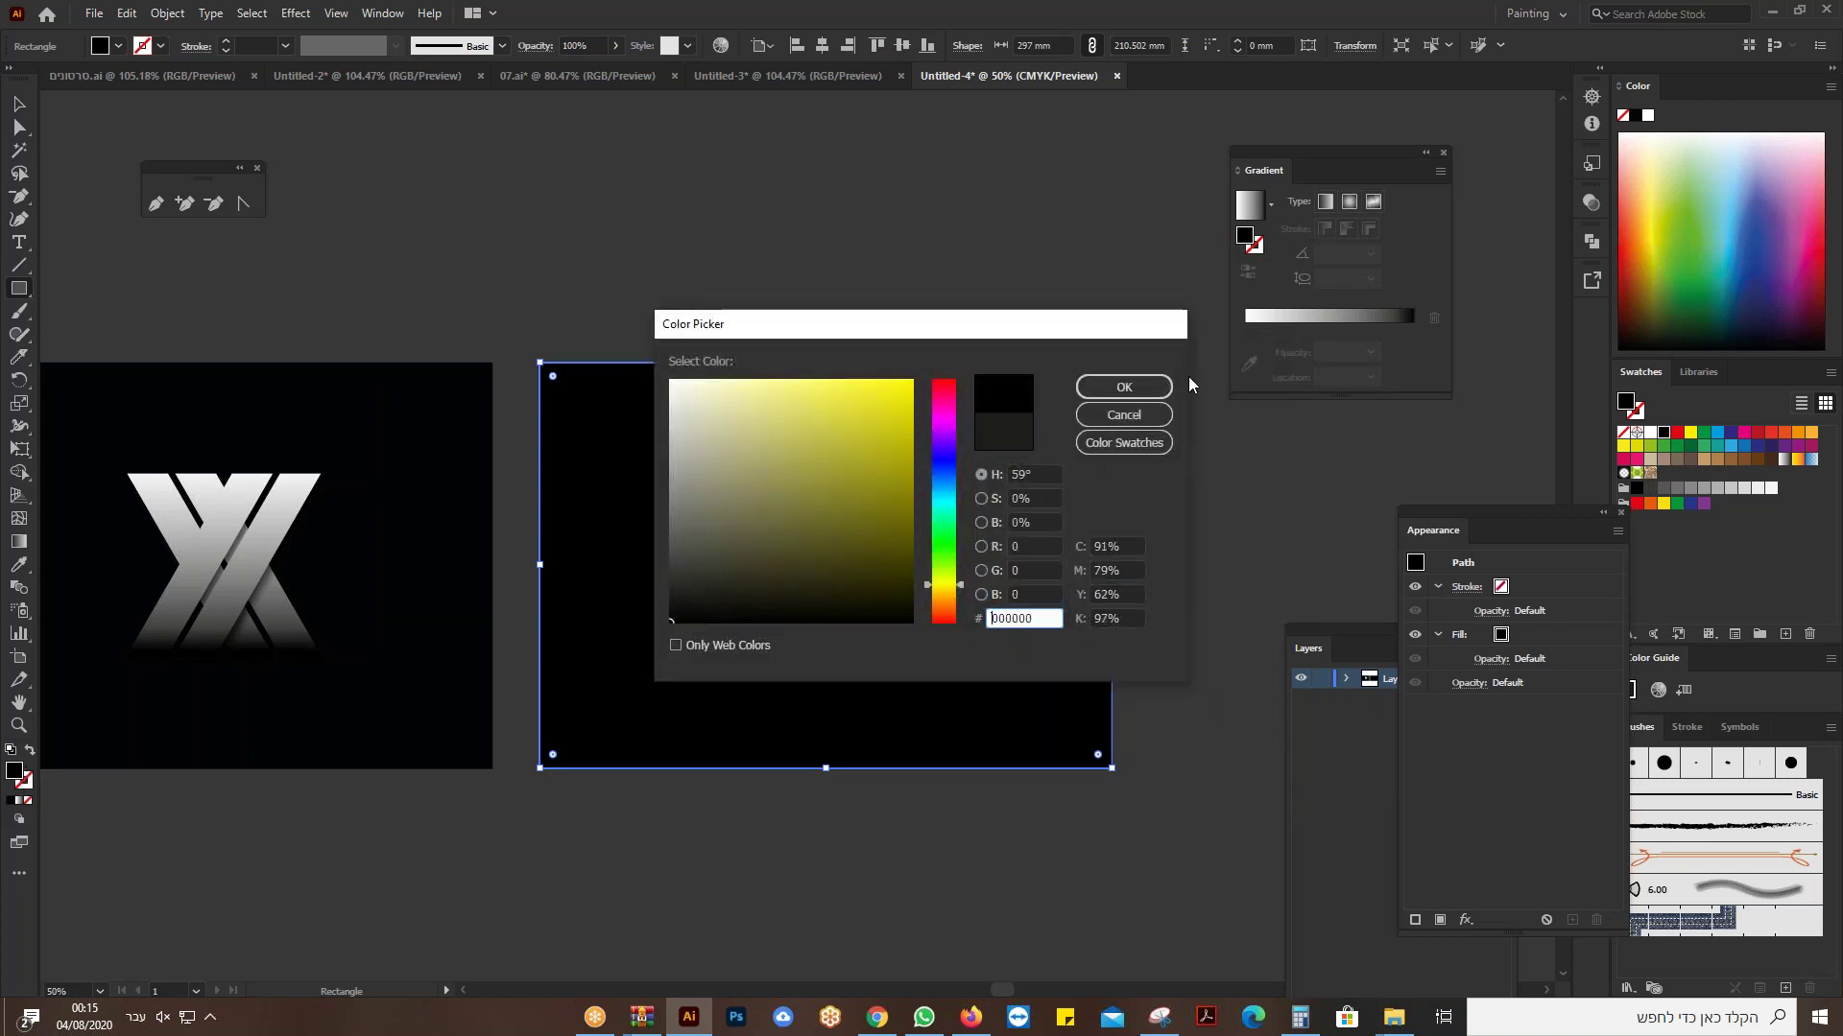
click(1123, 414)
click(21, 108)
key(ctrl+0)
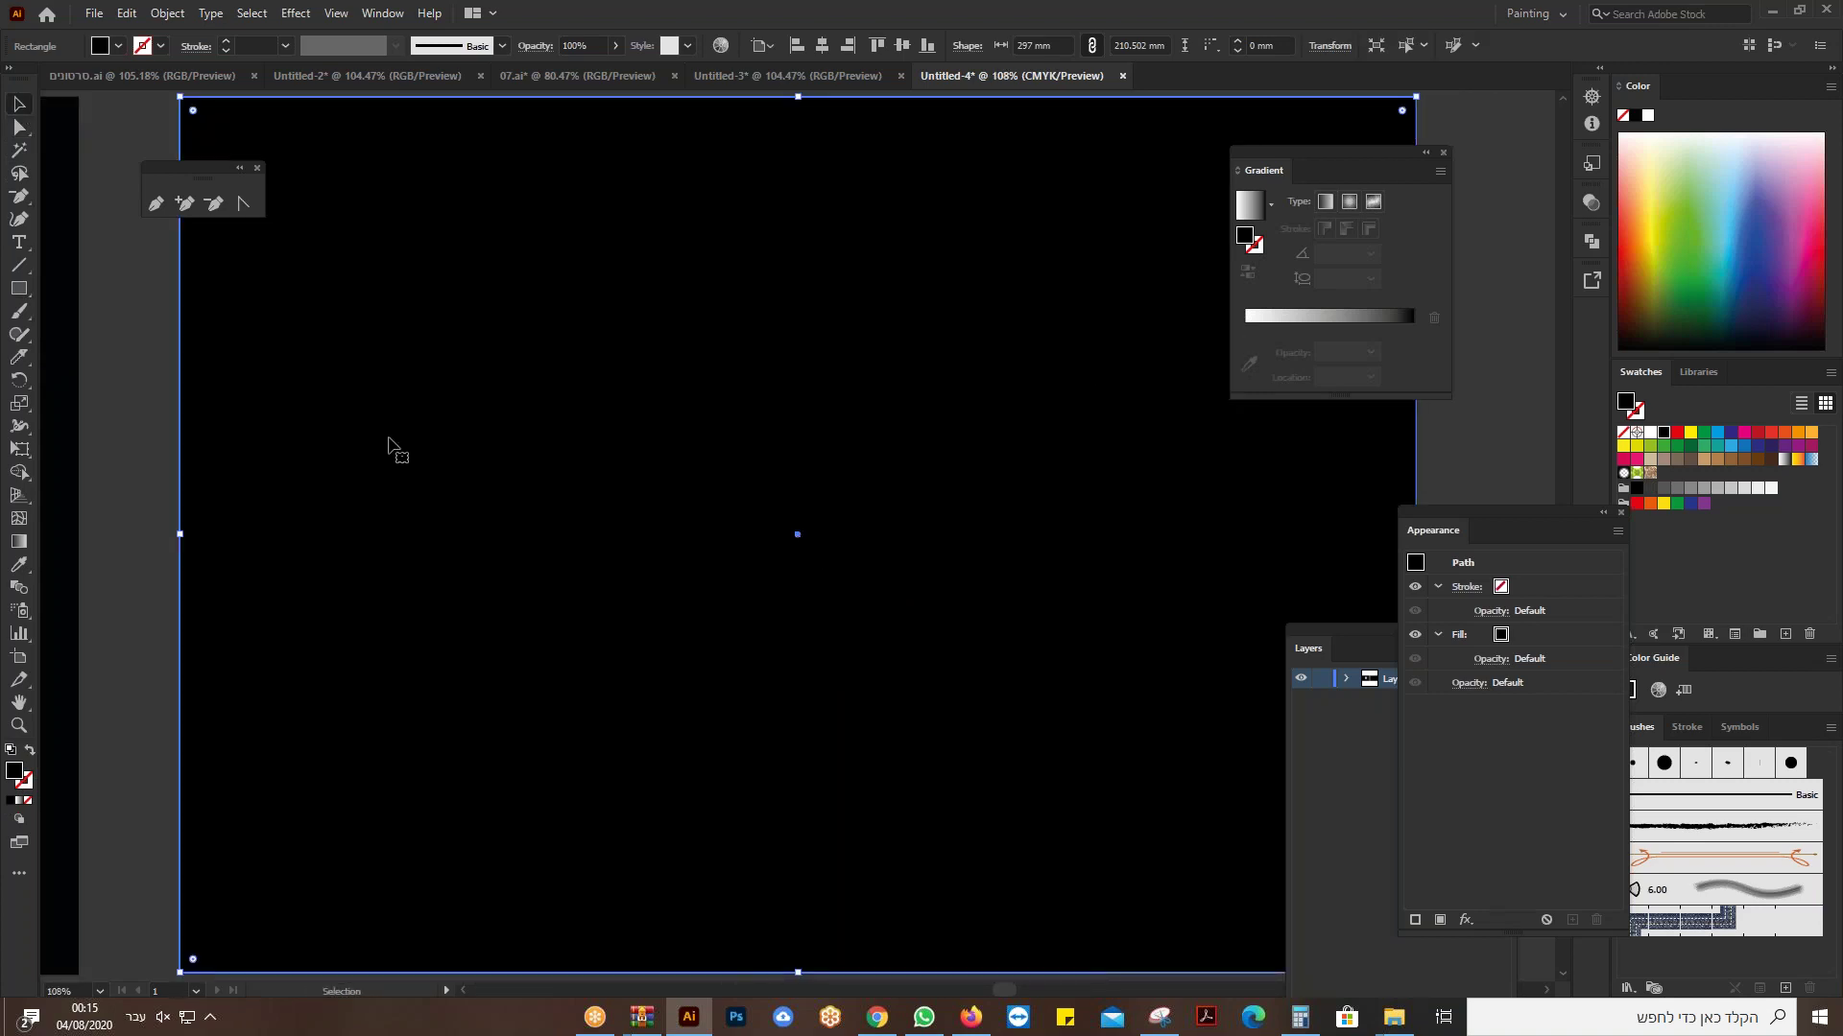
right_click(428, 325)
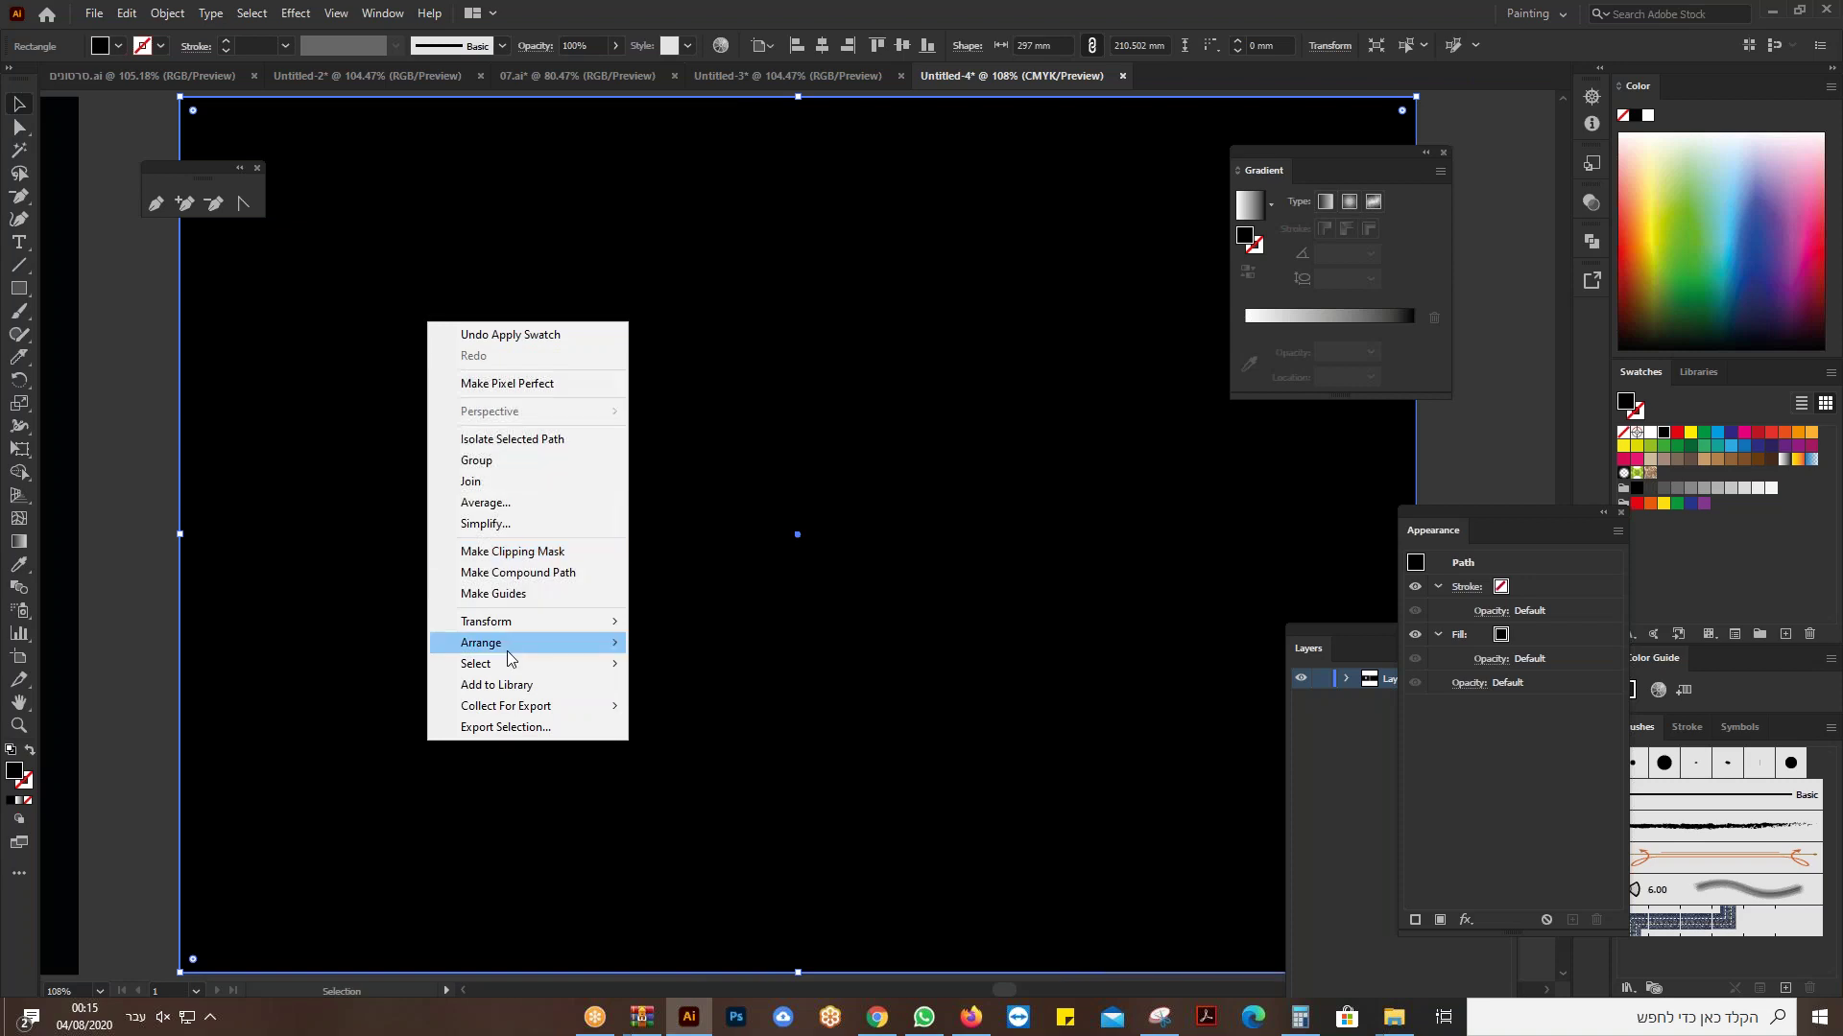
mouse_move(513, 643)
click(745, 710)
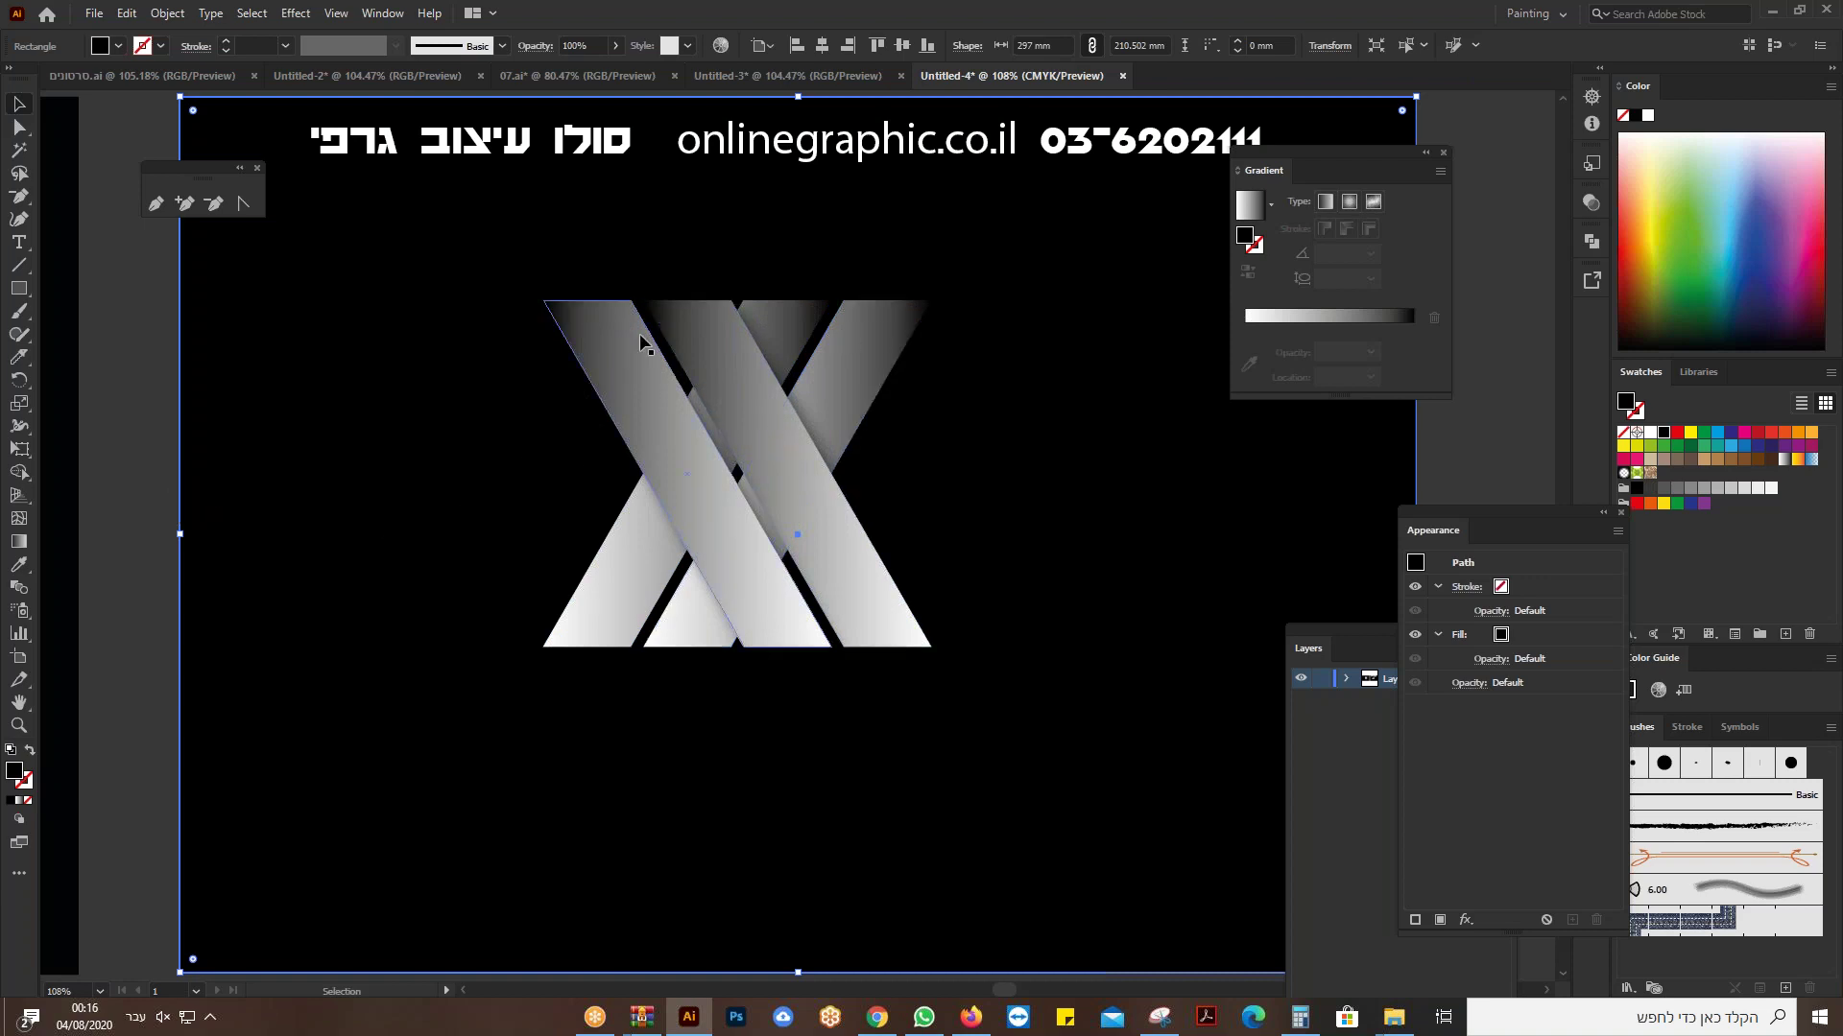
Step: Select both groups of slanted bars that form the X-shaped logo
drag(109, 488, 327, 618)
drag(434, 443, 944, 557)
right_click(824, 470)
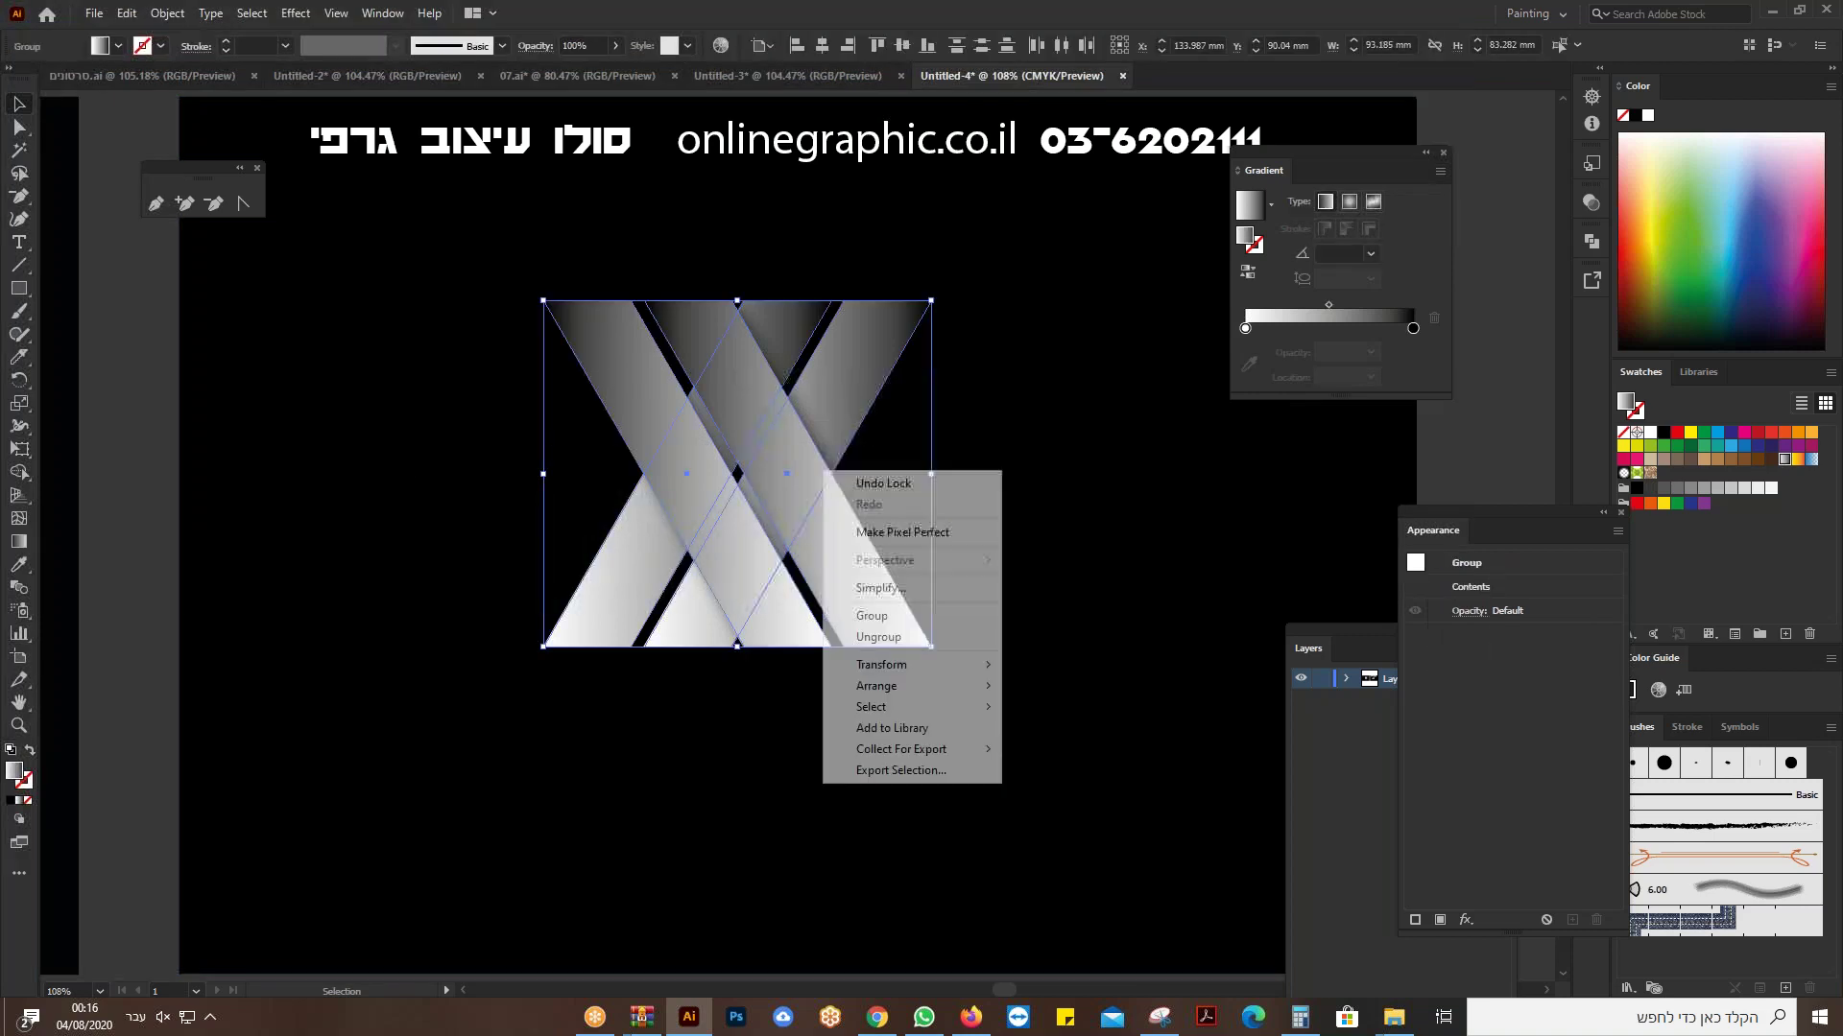
mouse_move(895, 688)
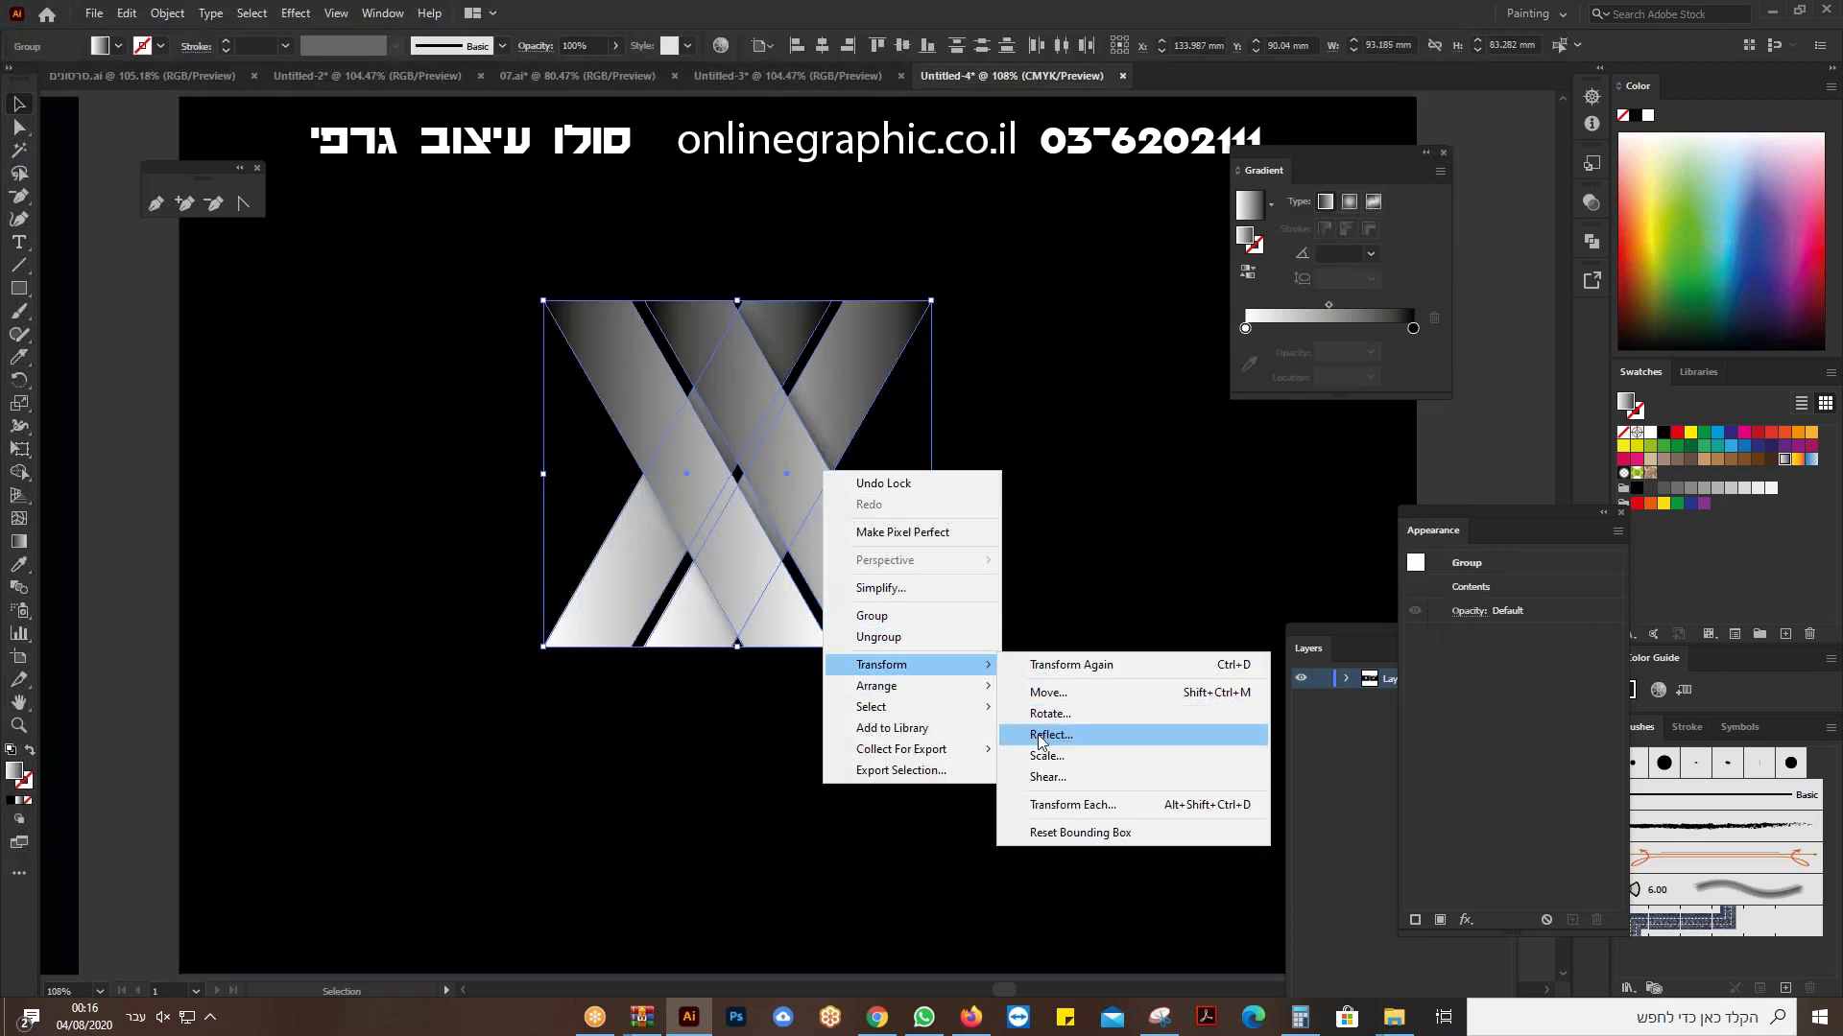
click(1046, 737)
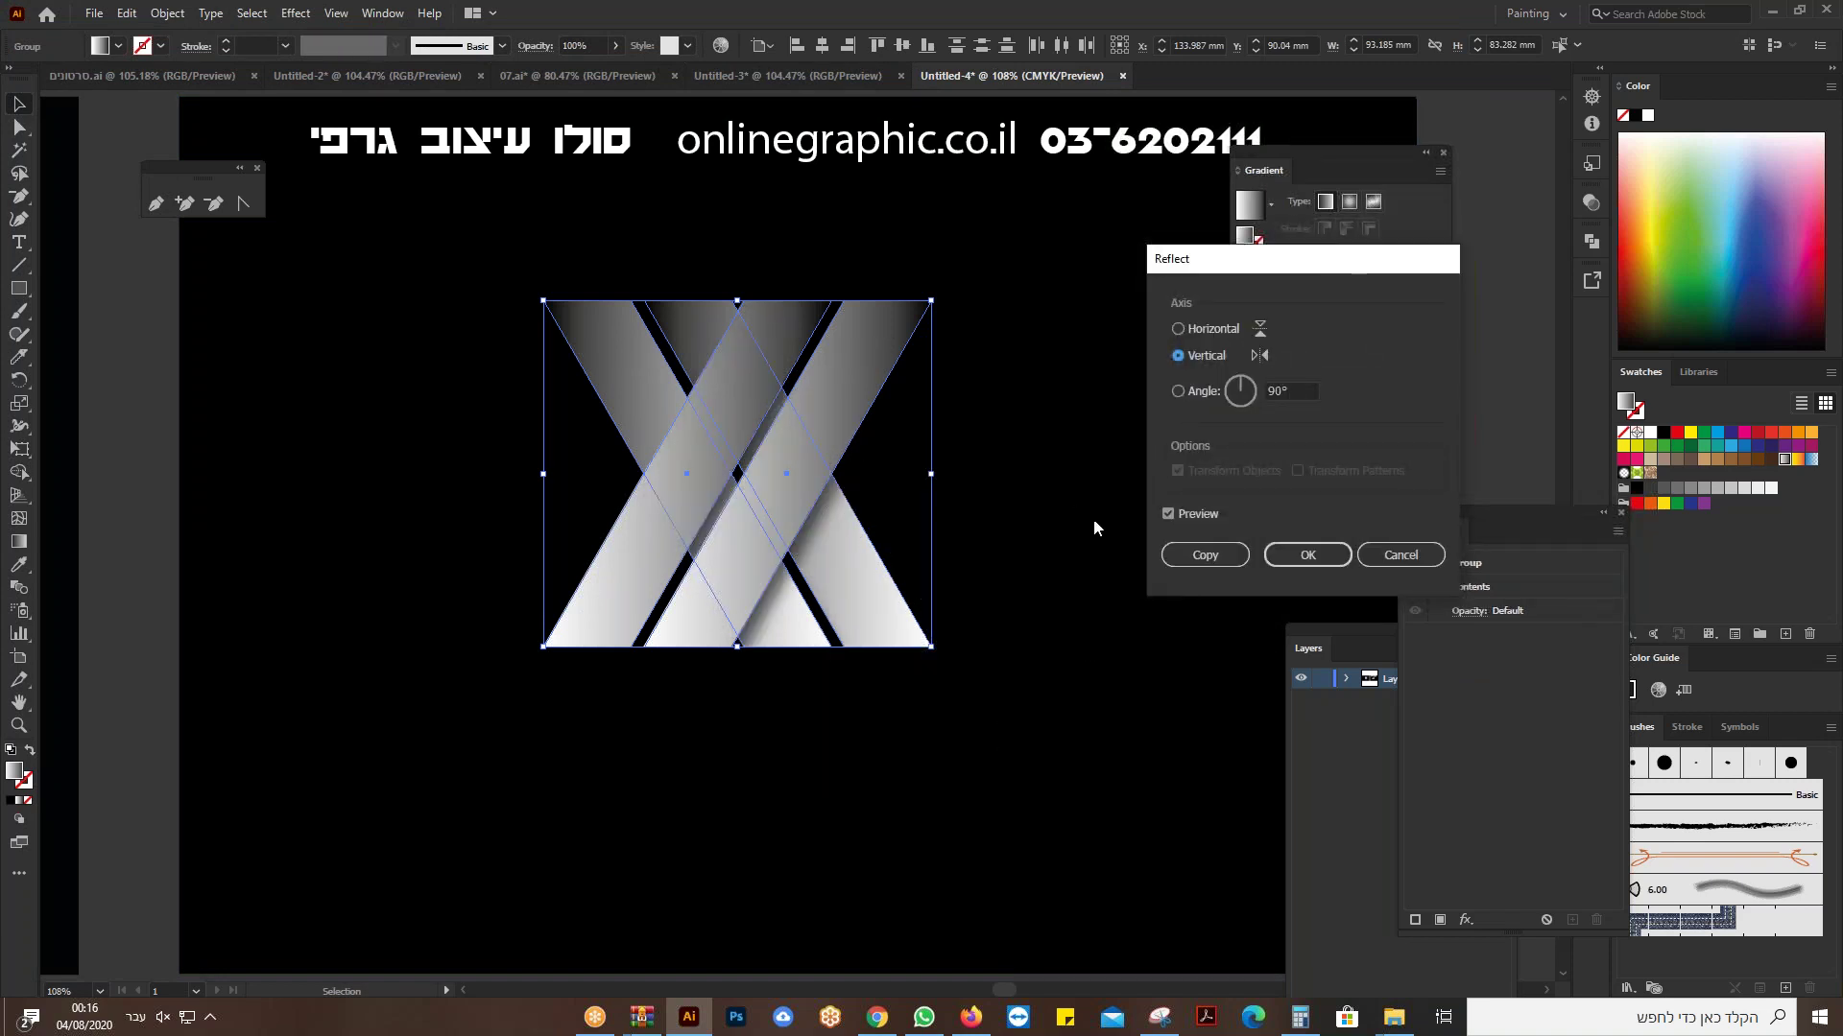
click(1384, 562)
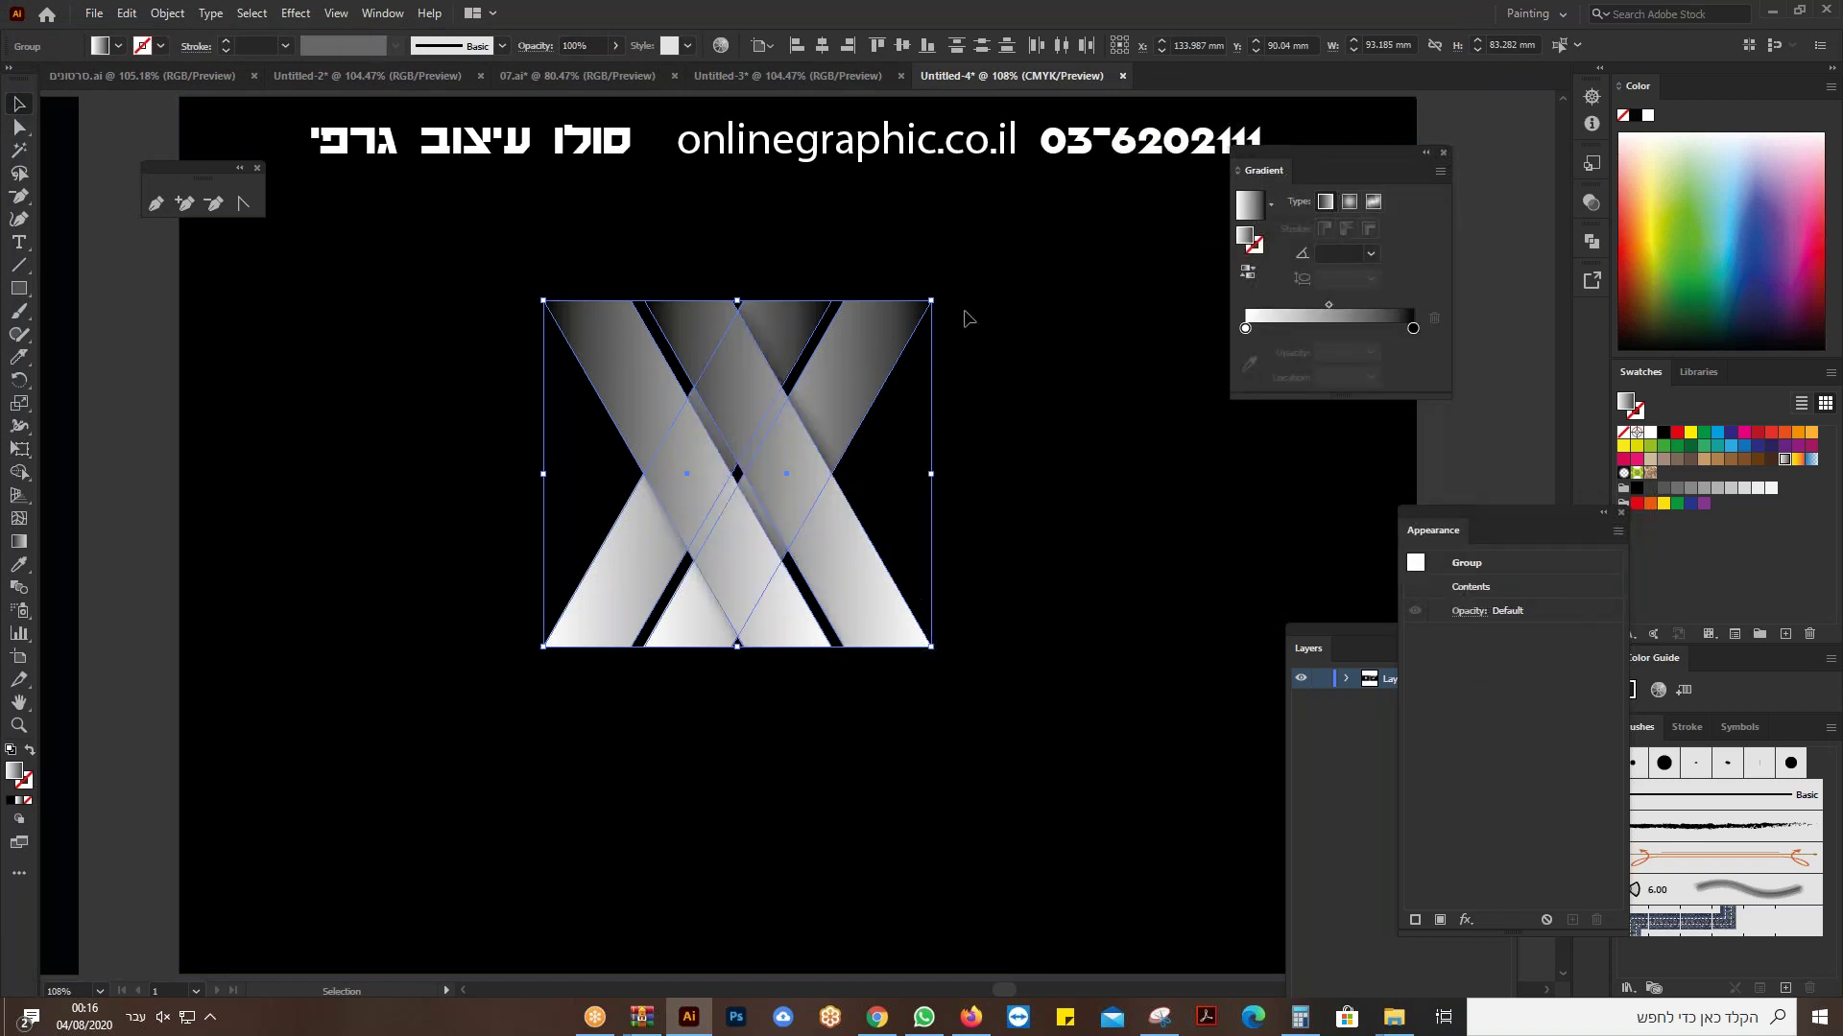
Step: Rotate the selected X-shaped logo 180° about its center so its light ends point upward, and deselect it
drag(943, 302, 539, 645)
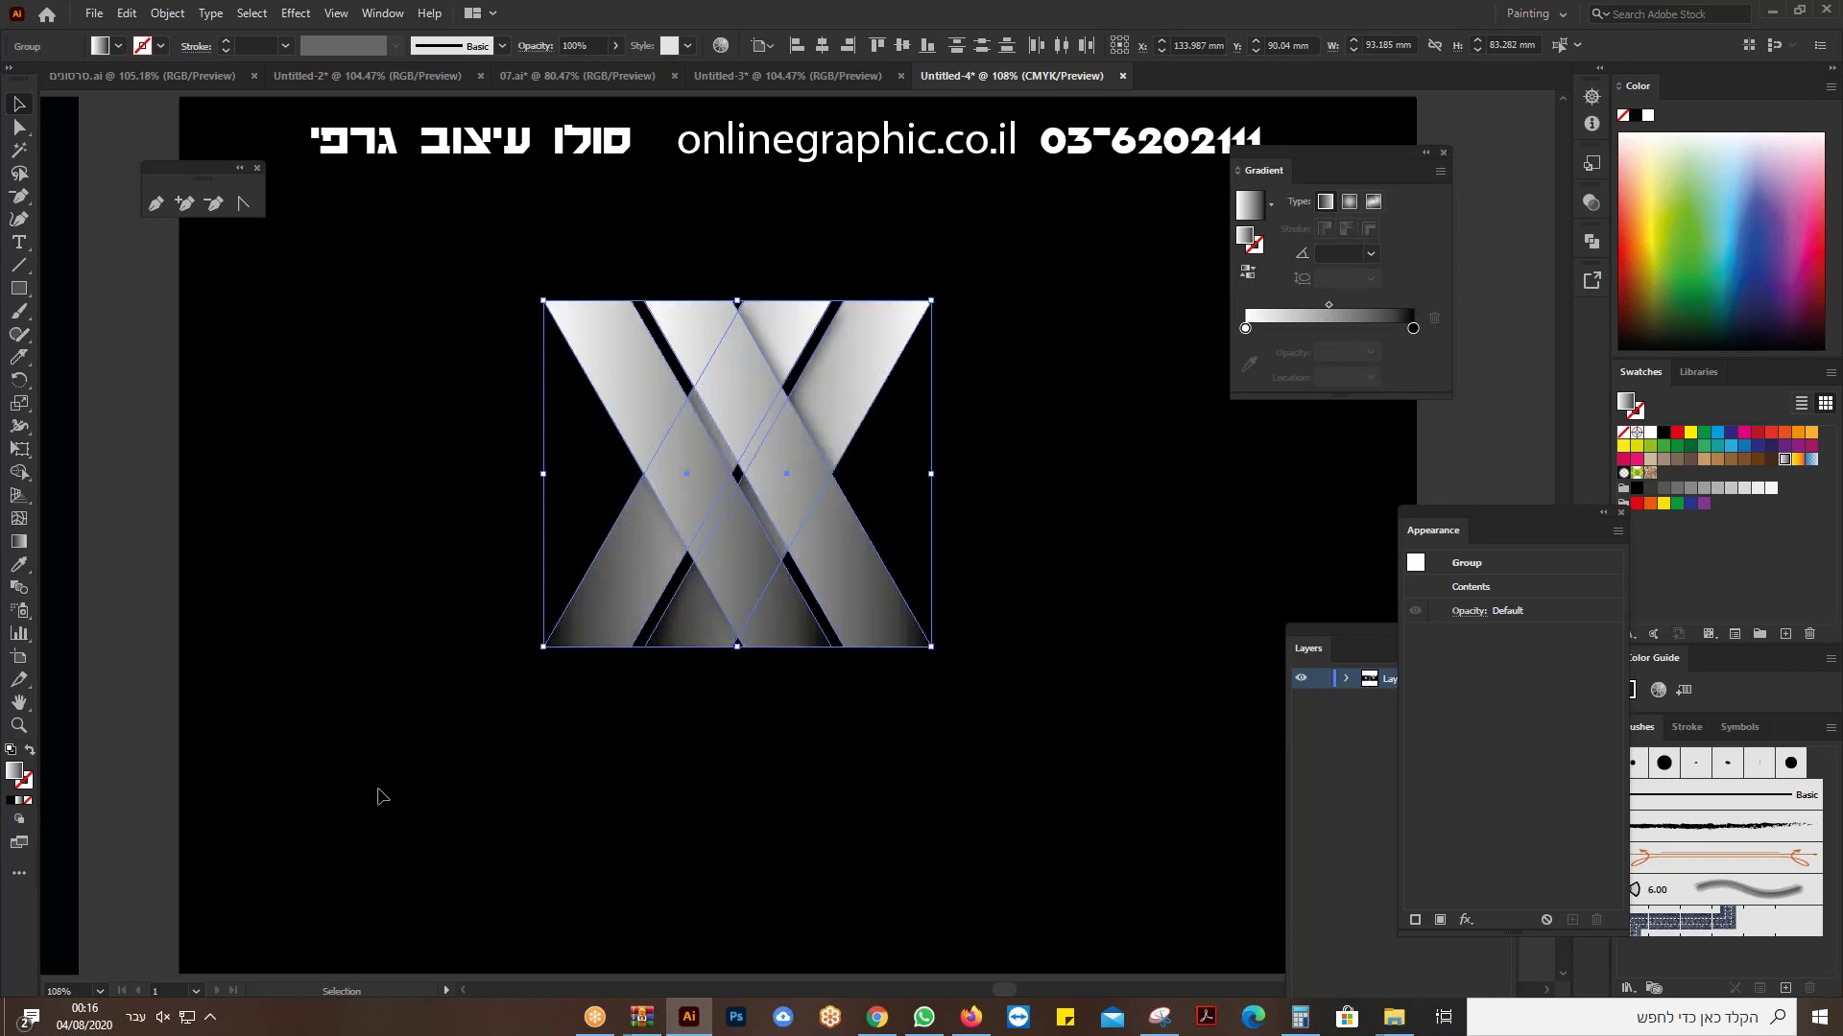
click(379, 796)
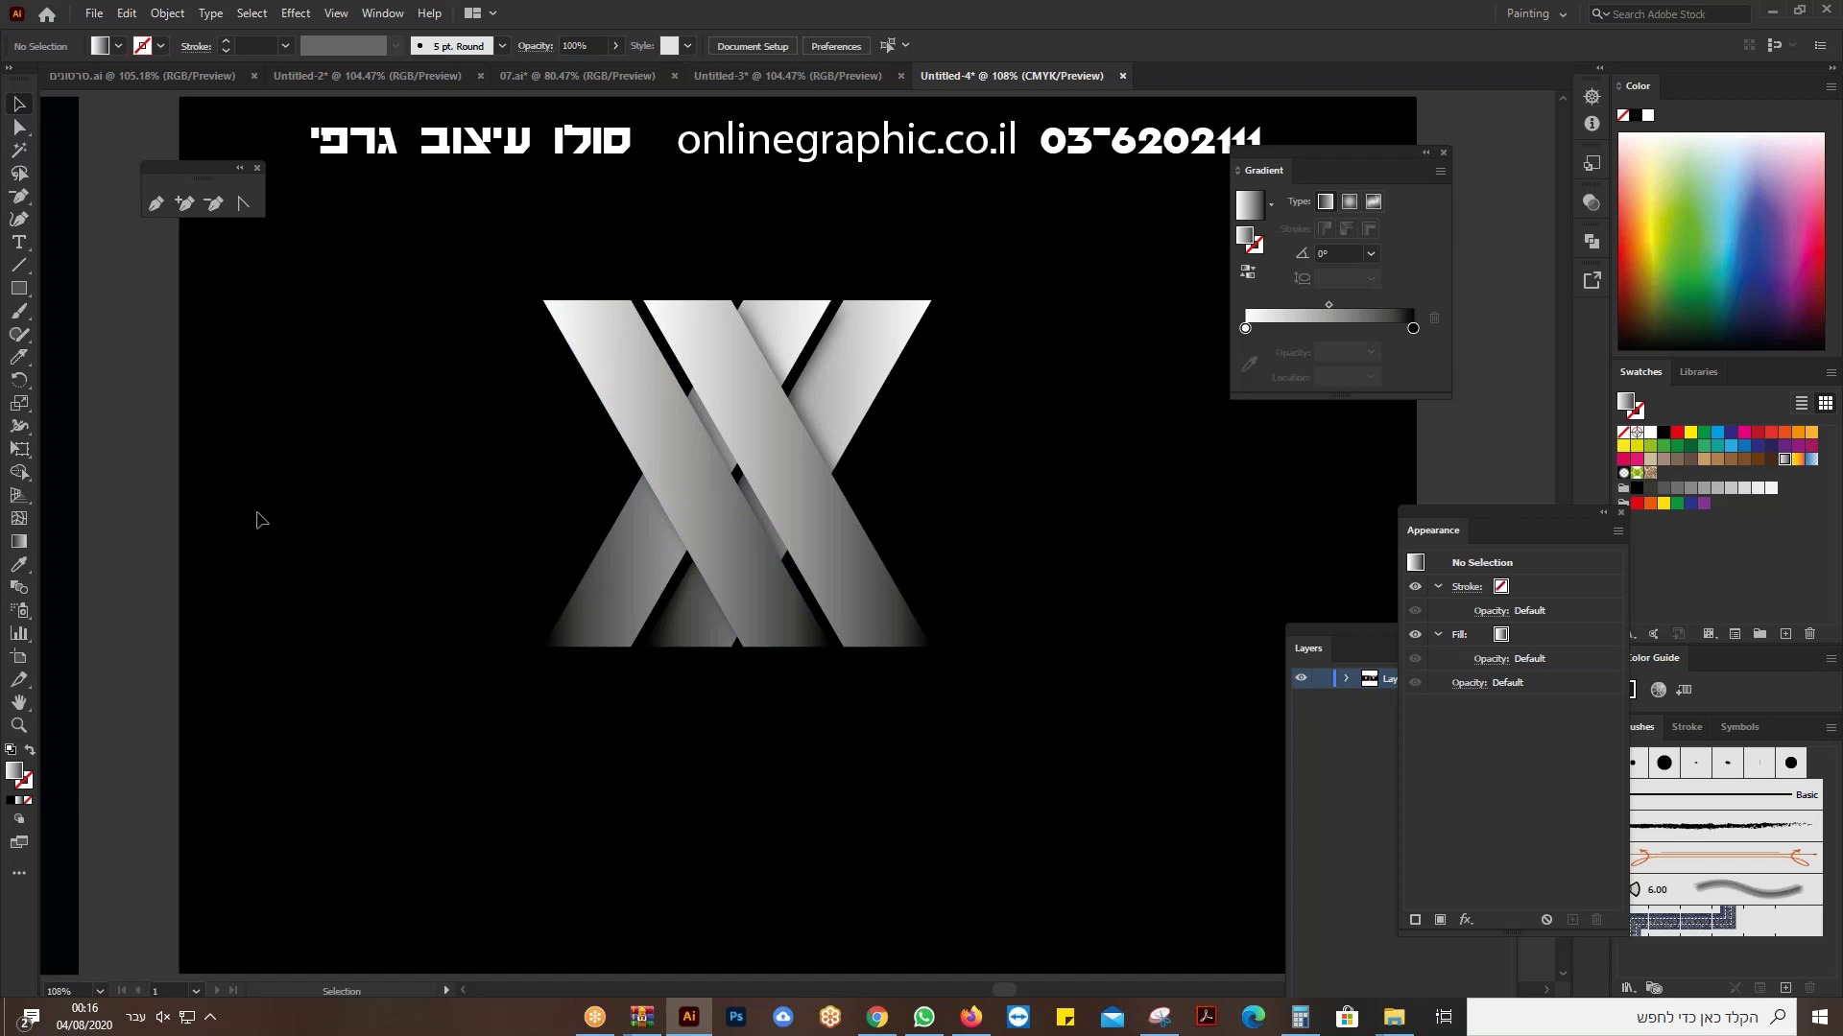
drag(596, 569, 803, 638)
drag(607, 498, 362, 481)
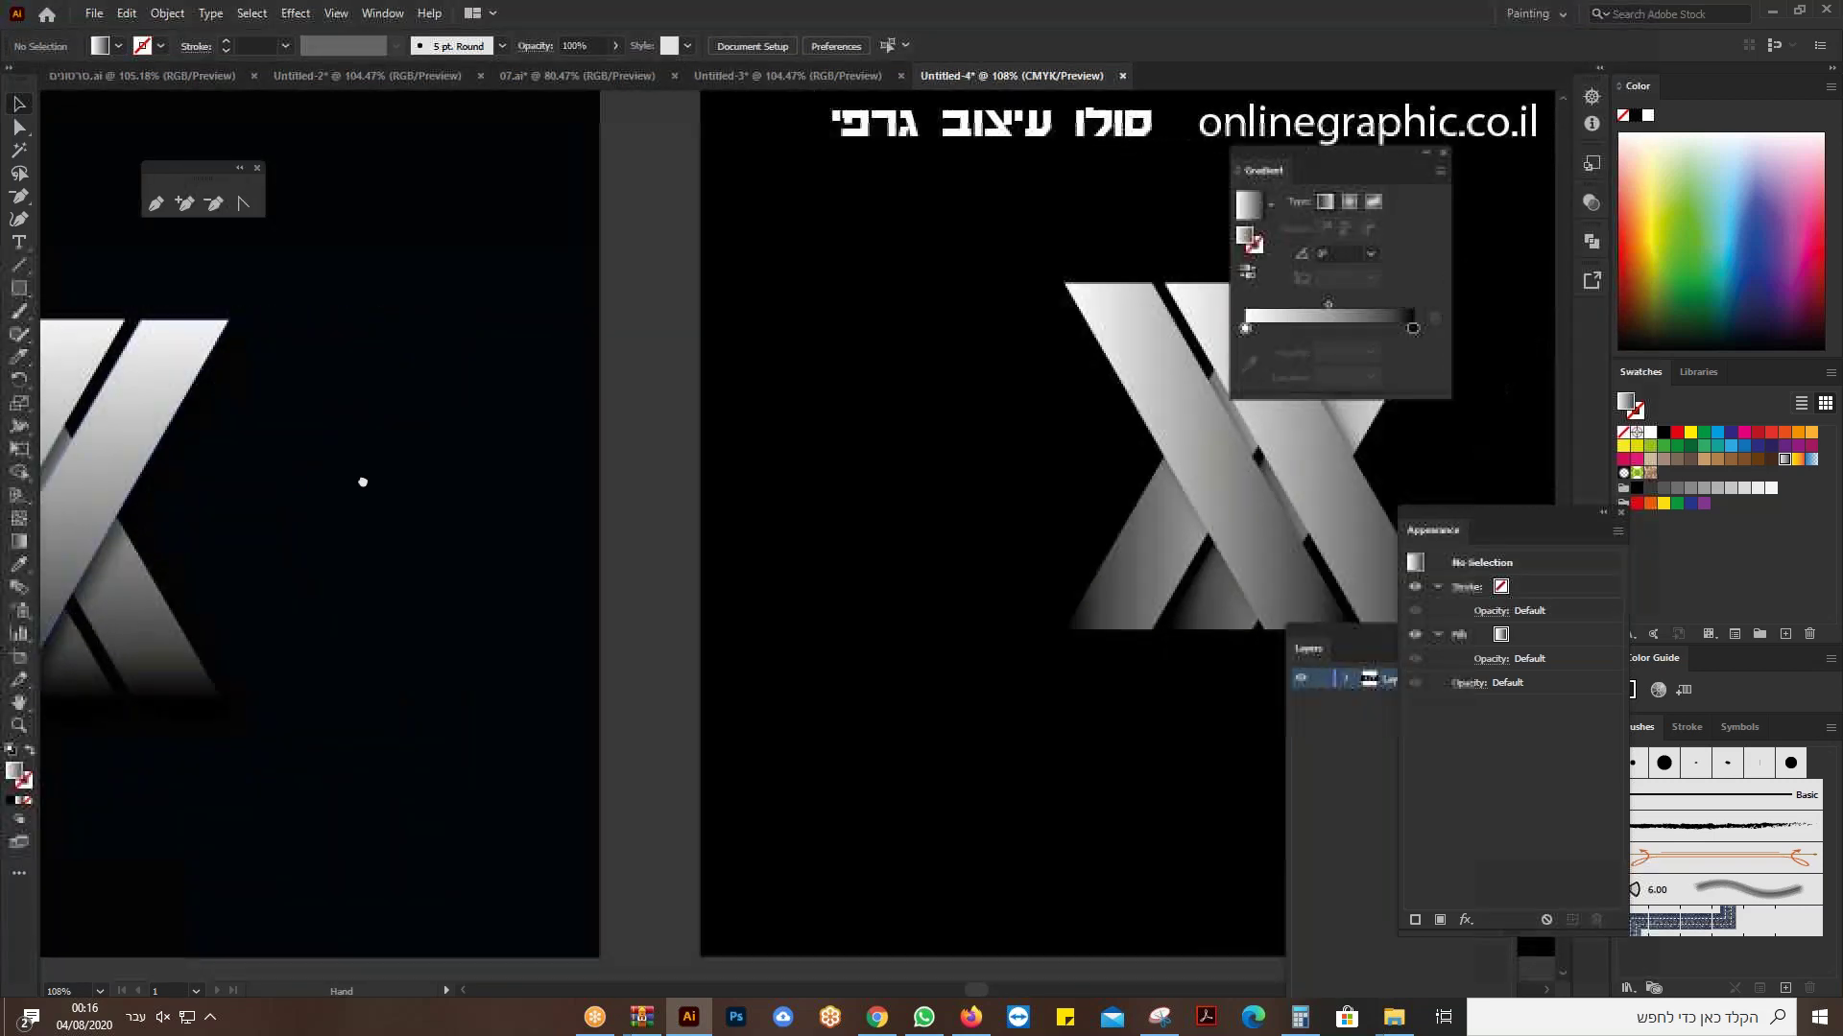
drag(651, 552, 611, 552)
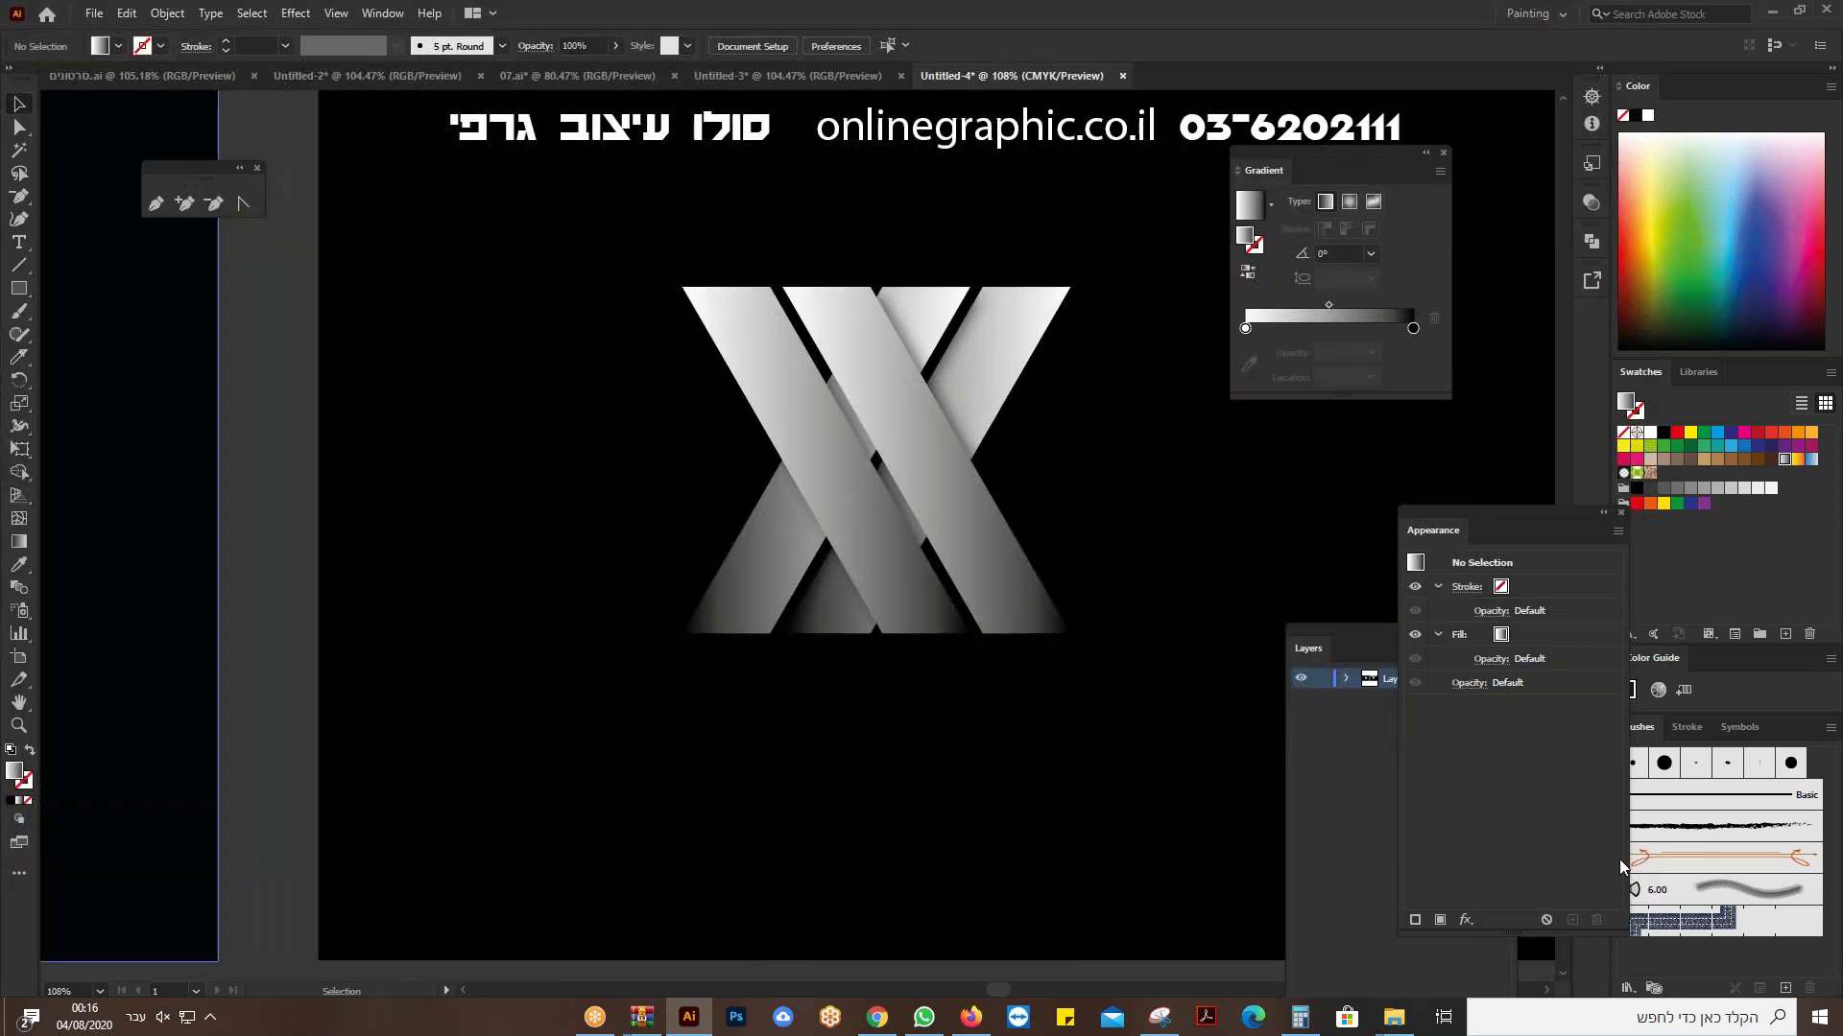